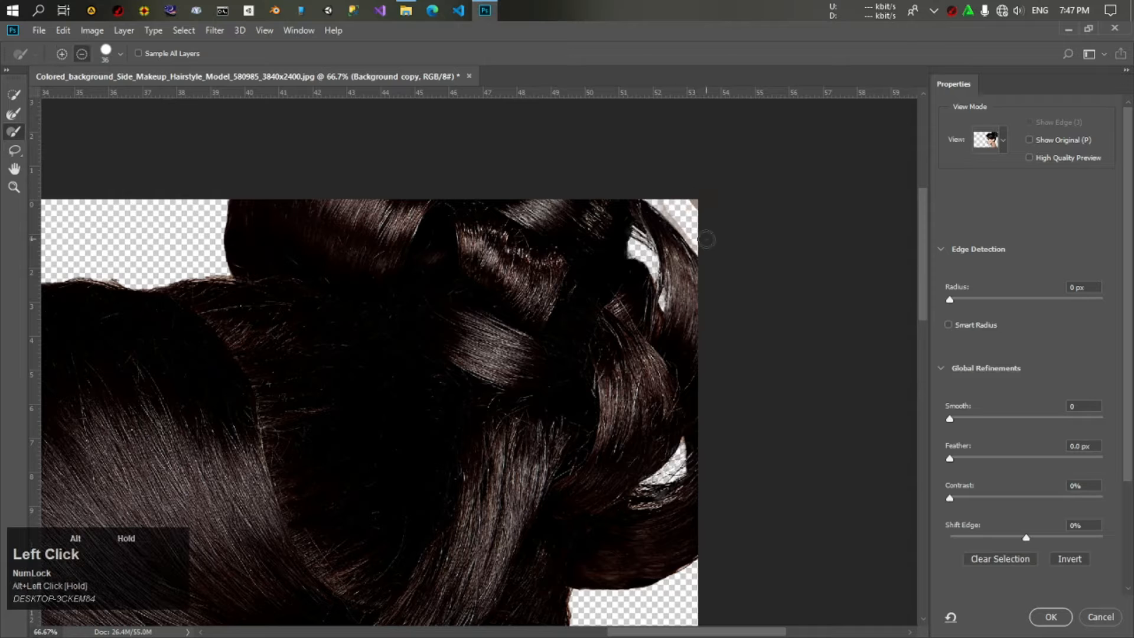
# Refine the cutout's edge along the nape hairline and the back of the neck with the Refine Edge Brush.
pyautogui.press('r')
pyautogui.scroll(-10, 681, 309)
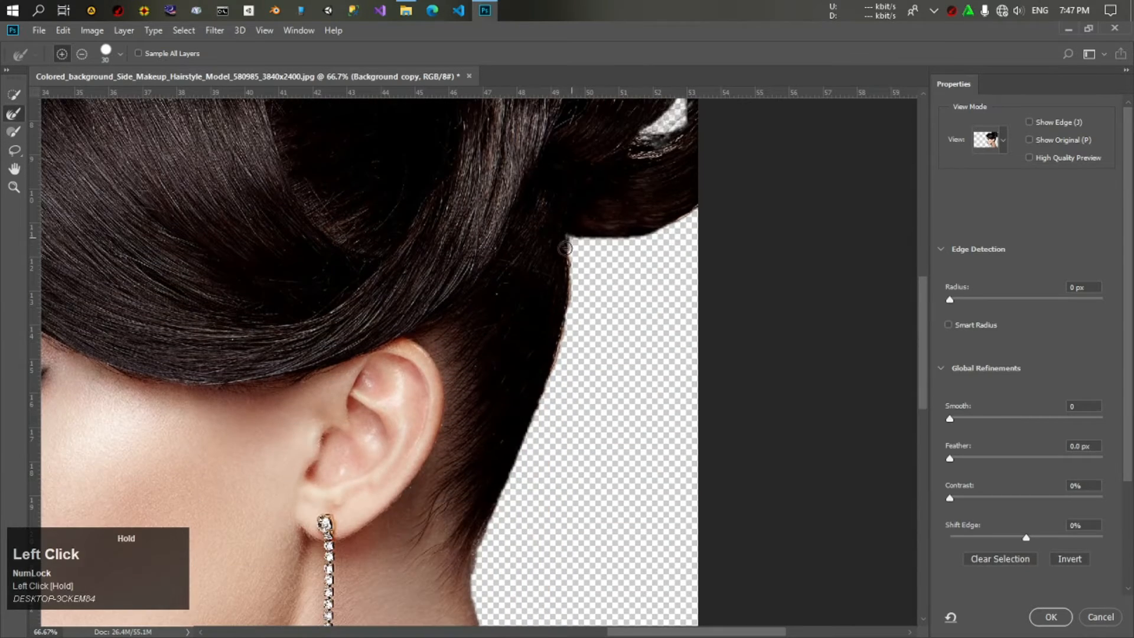
pyautogui.moveTo(565, 248); pyautogui.dragTo(562, 435)
pyautogui.scroll(-5, 481, 336)
pyautogui.click(524, 355)
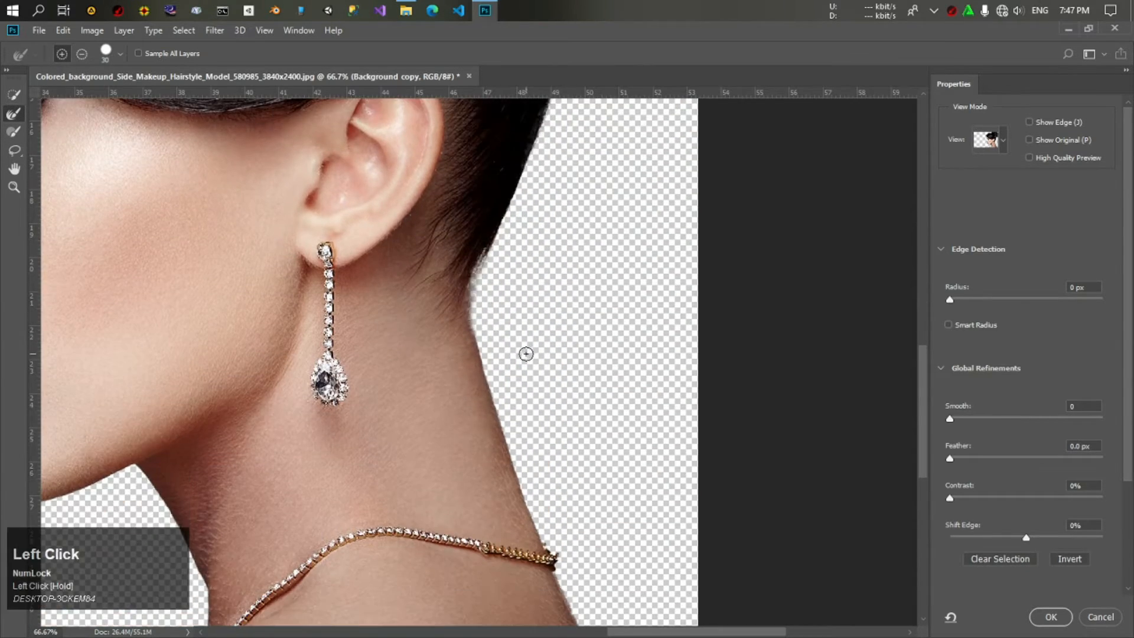
pyautogui.scroll(-4, 520, 536)
# Remove leftover background fragments around the nose with Quick Selection, and brush the nose contour back into the selection.
pyautogui.hscroll(-2, 521, 537)
pyautogui.hscroll(-5, 520, 537)
pyautogui.scroll(6, 238, 453)
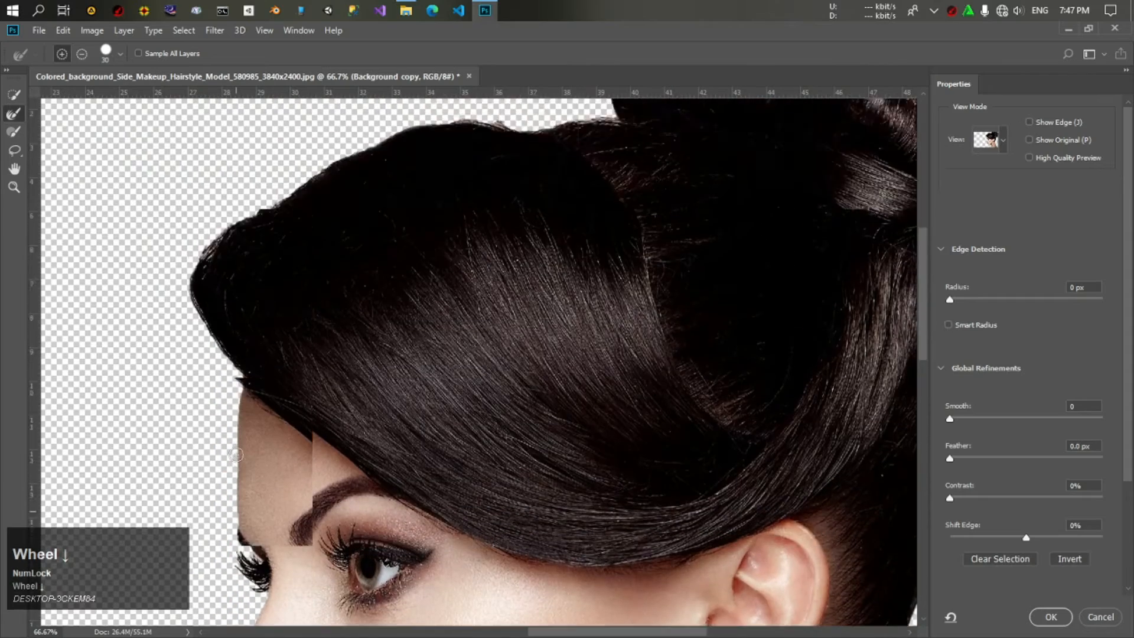
pyautogui.scroll(-2, 238, 453)
pyautogui.scroll(-2, 238, 454)
pyautogui.click(223, 342)
pyautogui.press('w')
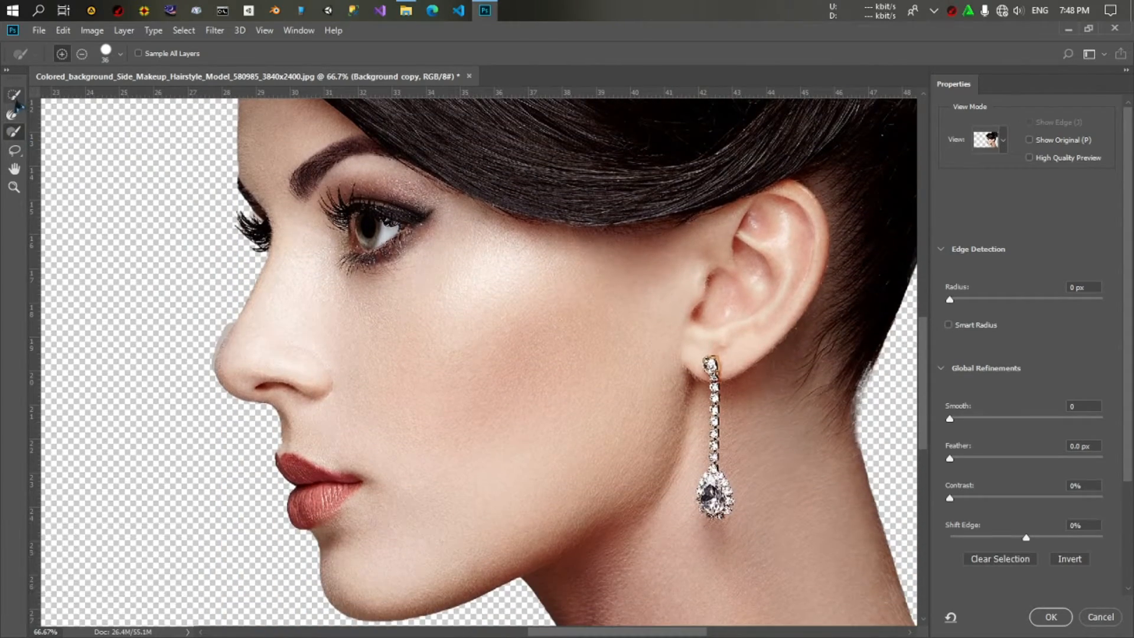
pyautogui.moveTo(234, 320); pyautogui.dragTo(235, 316)
pyautogui.scroll(3, 235, 316)
pyautogui.moveTo(578, 451); pyautogui.dragTo(641, 324)
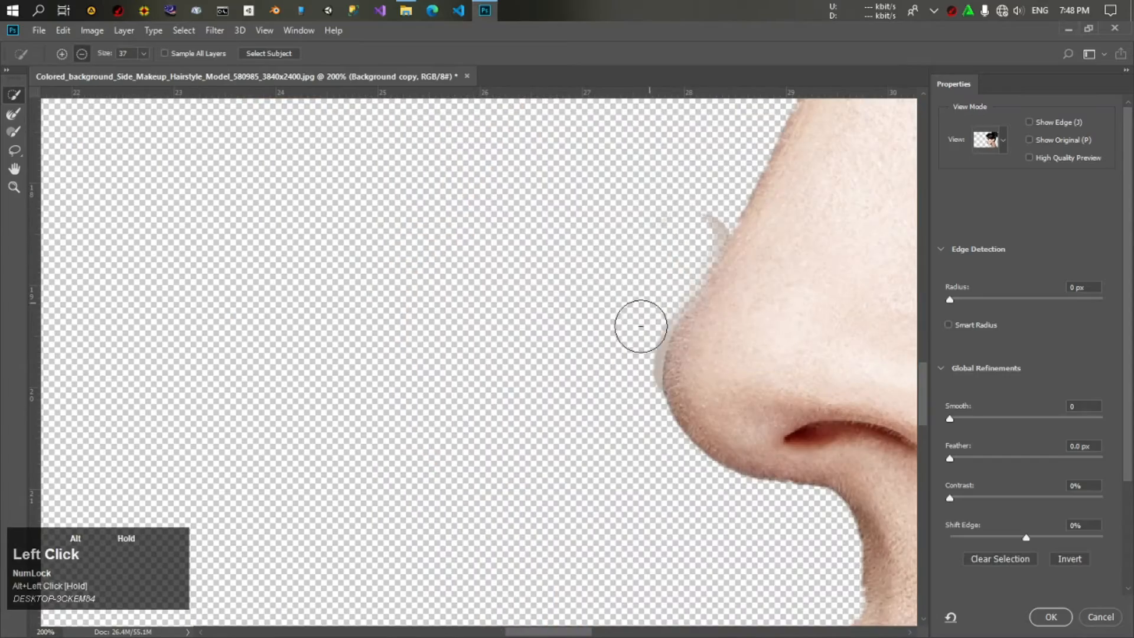
pyautogui.click(14, 131)
pyautogui.moveTo(703, 407); pyautogui.dragTo(762, 239)
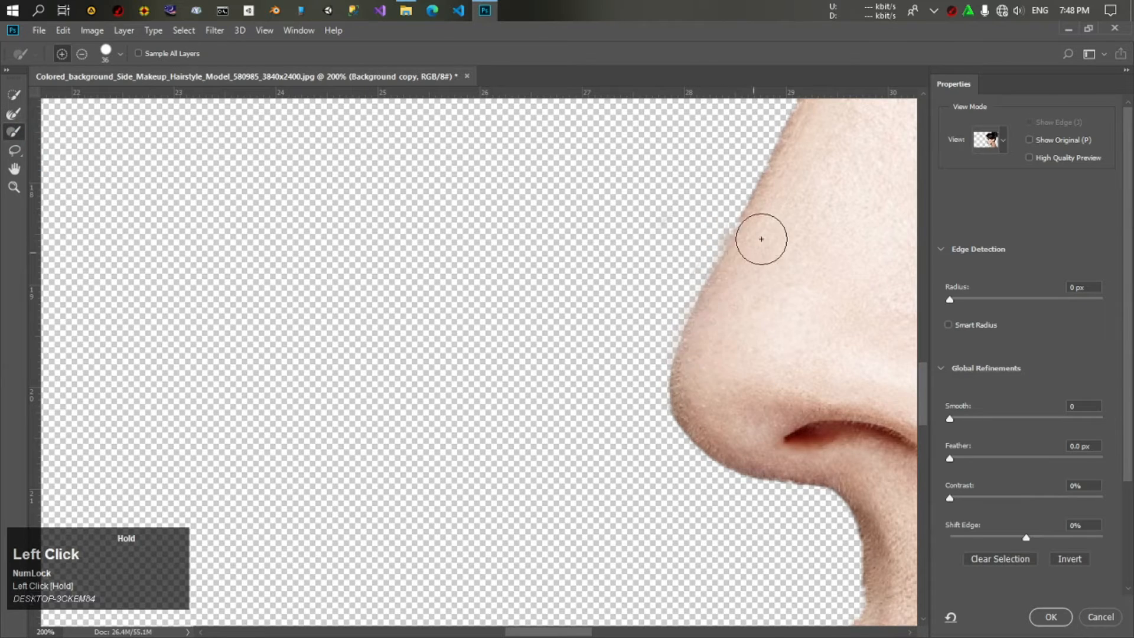
# Refine the selection edge around the far eyelashes and brow in the profile with the Refine Edge Brush.
pyautogui.scroll(1, 646, 496)
pyautogui.scroll(3, 647, 496)
pyautogui.press('r')
pyautogui.click(577, 431)
pyautogui.scroll(3, 591, 428)
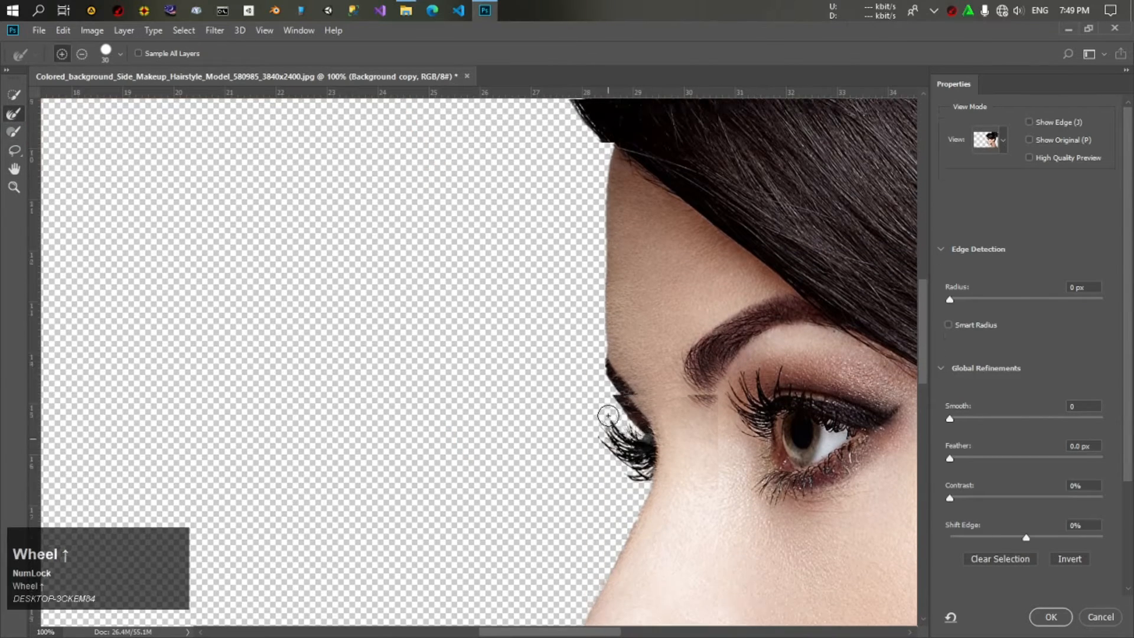
pyautogui.moveTo(609, 427); pyautogui.dragTo(583, 423)
pyautogui.moveTo(567, 631); pyautogui.dragTo(591, 632)
# Refine the hair's outer edge from the front curl across the top of the head to the bun.
pyautogui.scroll(3, 591, 631)
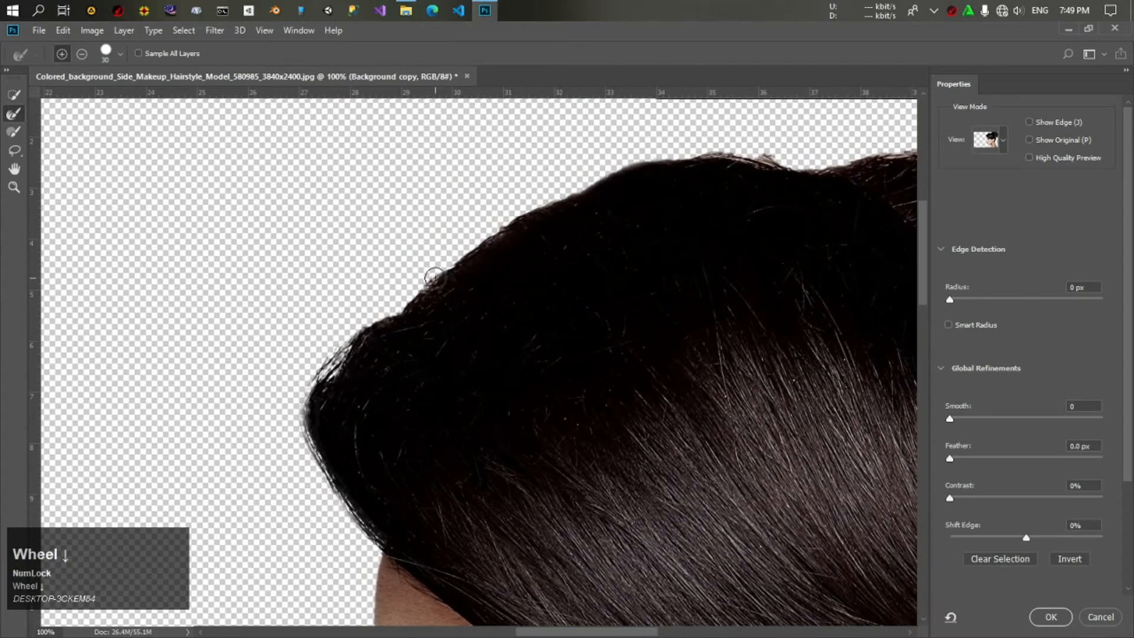
pyautogui.scroll(1, 601, 633)
pyautogui.click(172, 258)
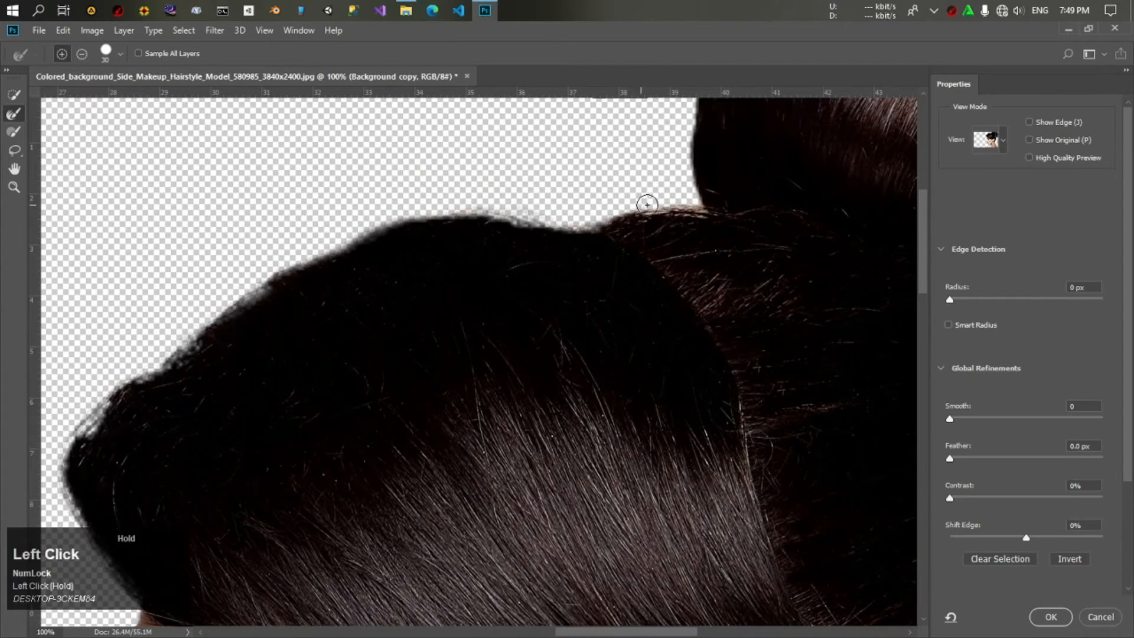
pyautogui.moveTo(611, 632); pyautogui.dragTo(696, 633)
# Check the whole cutout against transparency using the On Layers view mode.
pyautogui.hotkey('ctrl', '-')
pyautogui.hotkey('ctrl', '-')
pyautogui.hotkey('ctrl', '-')
pyautogui.hotkey('ctrl', '-')
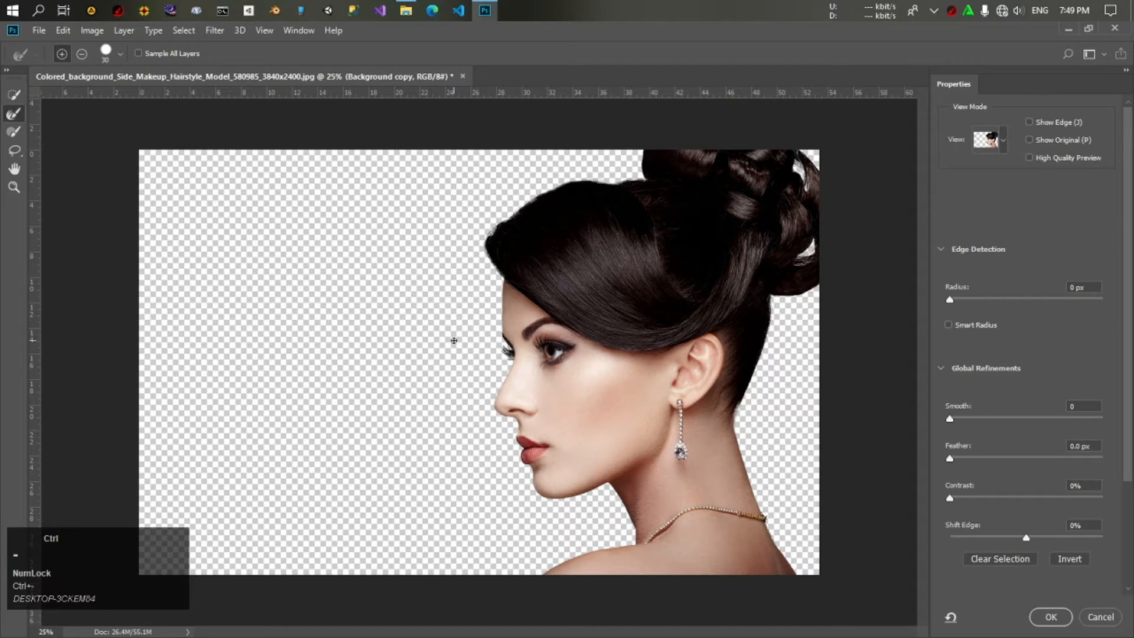
pyautogui.scroll(1, 956, 410)
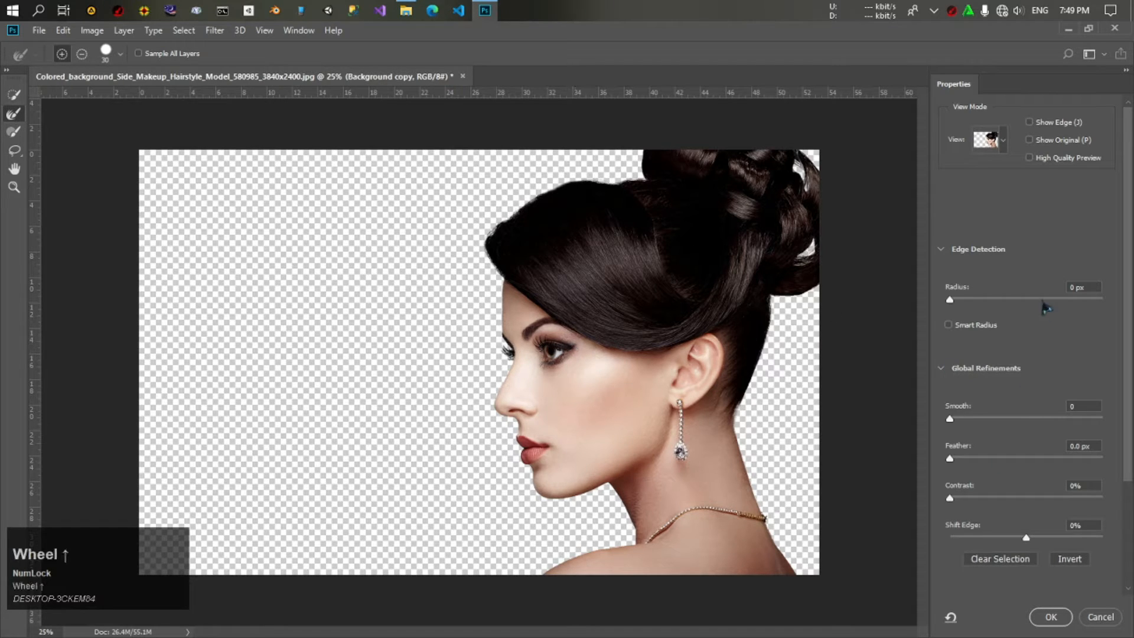
pyautogui.click(1007, 141)
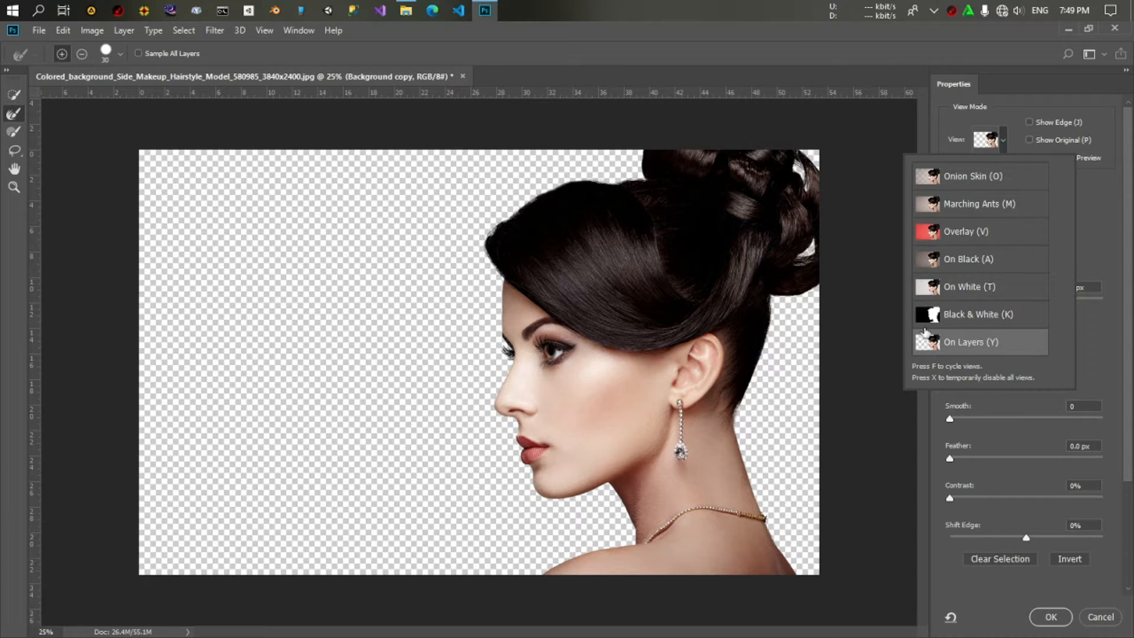
pyautogui.click(967, 346)
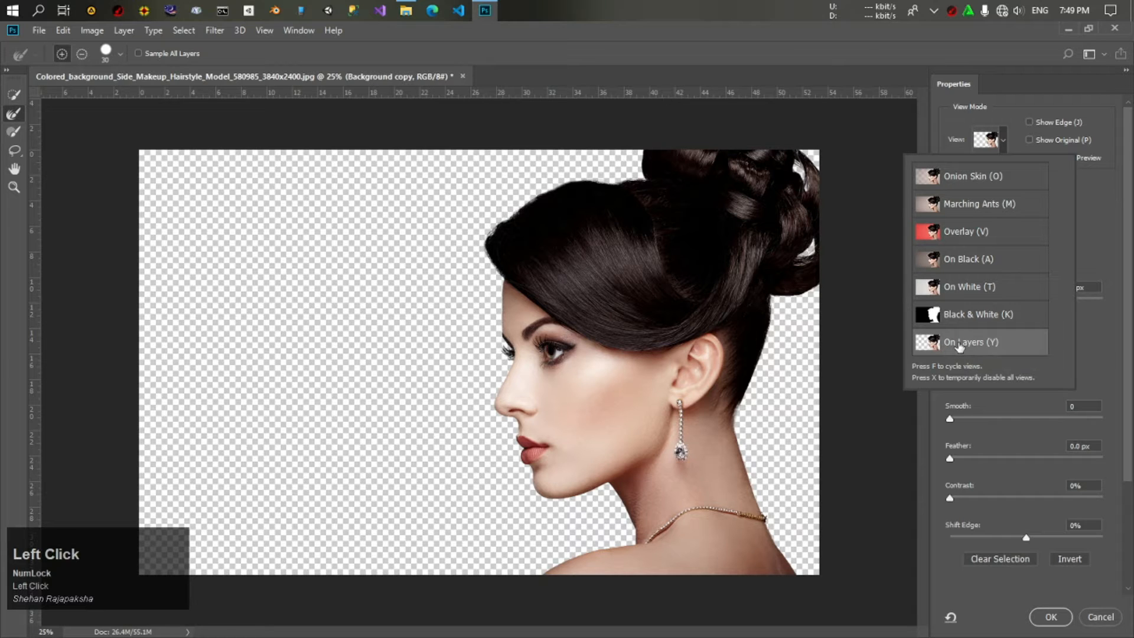
pyautogui.click(960, 346)
# Output the refined selection as a Layer Mask and apply it.
pyautogui.scroll(-2, 1007, 467)
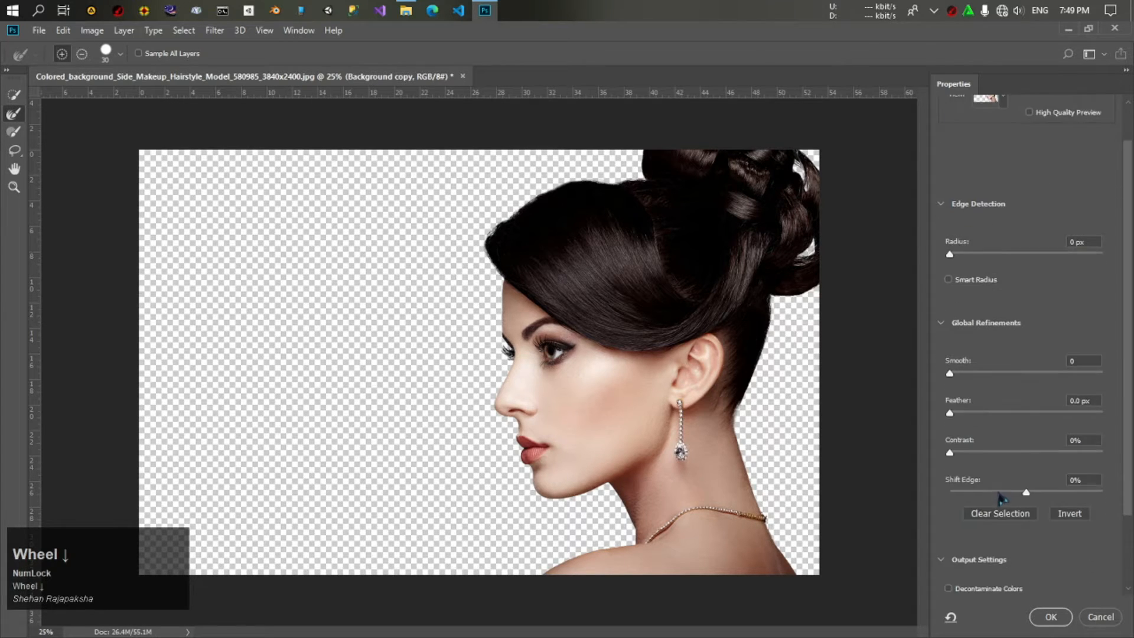
pyautogui.scroll(-4, 1002, 501)
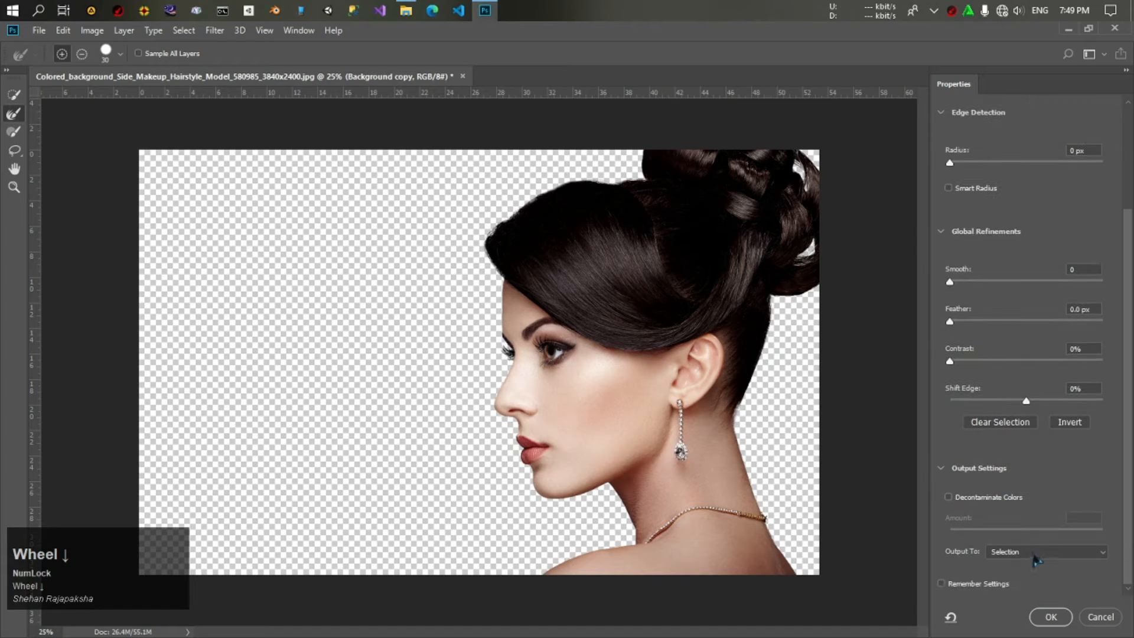
pyautogui.click(1035, 559)
pyautogui.click(1092, 560)
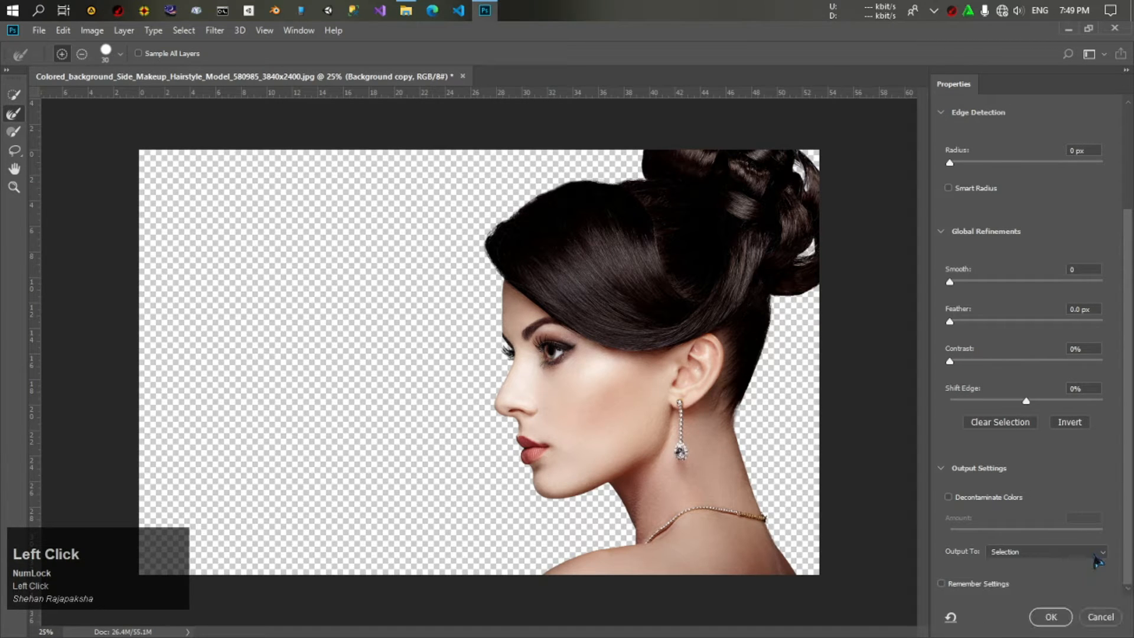
pyautogui.click(1064, 558)
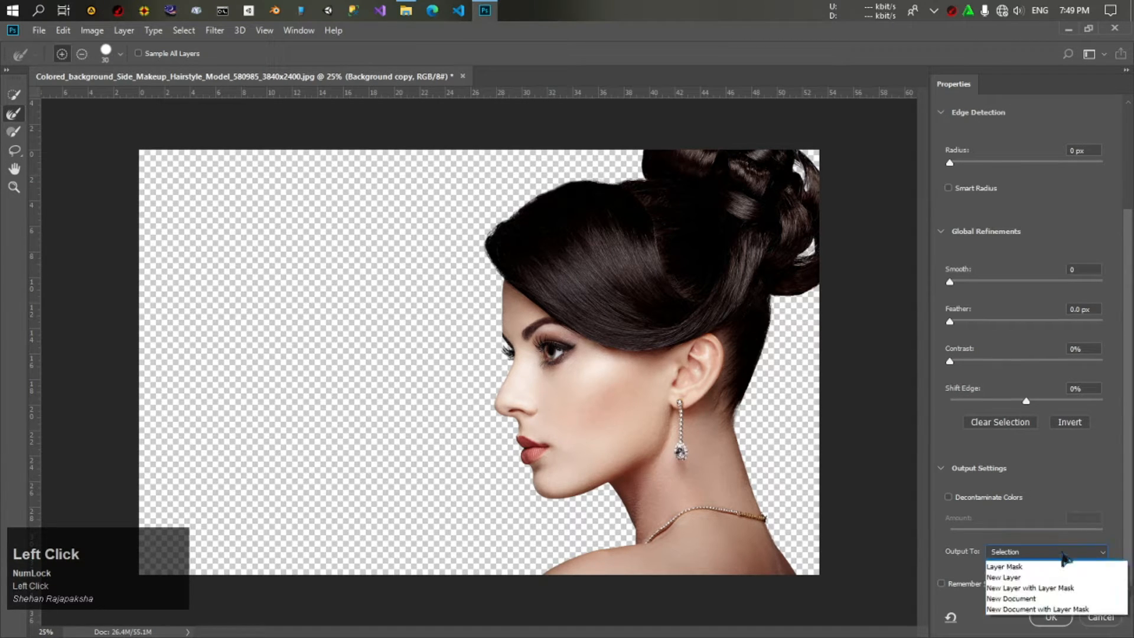
pyautogui.click(1011, 576)
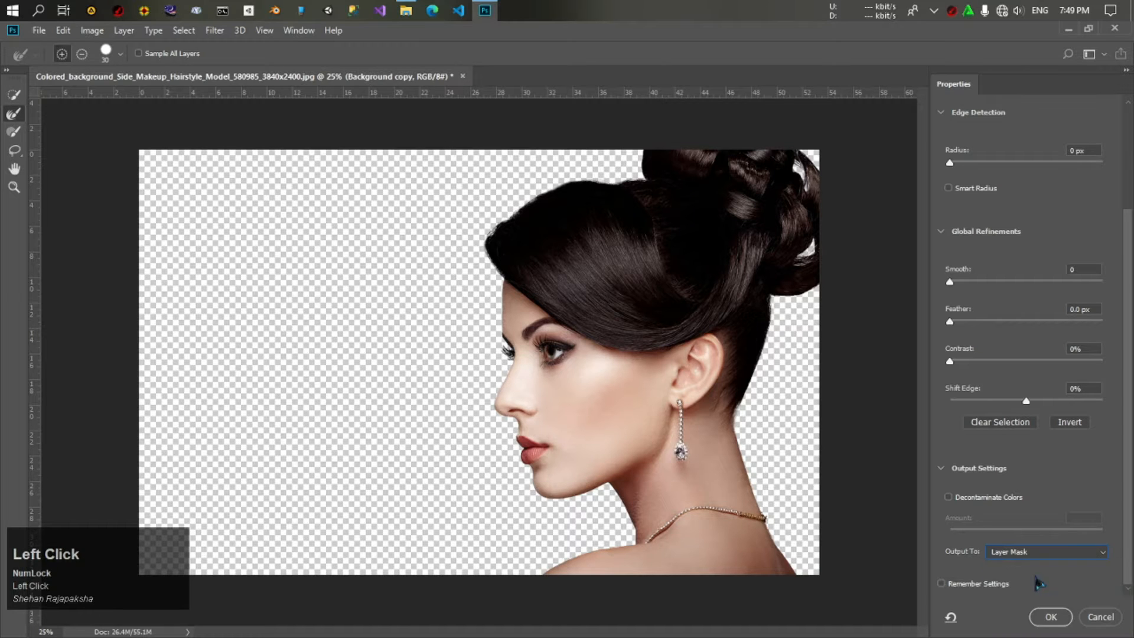
pyautogui.click(1048, 617)
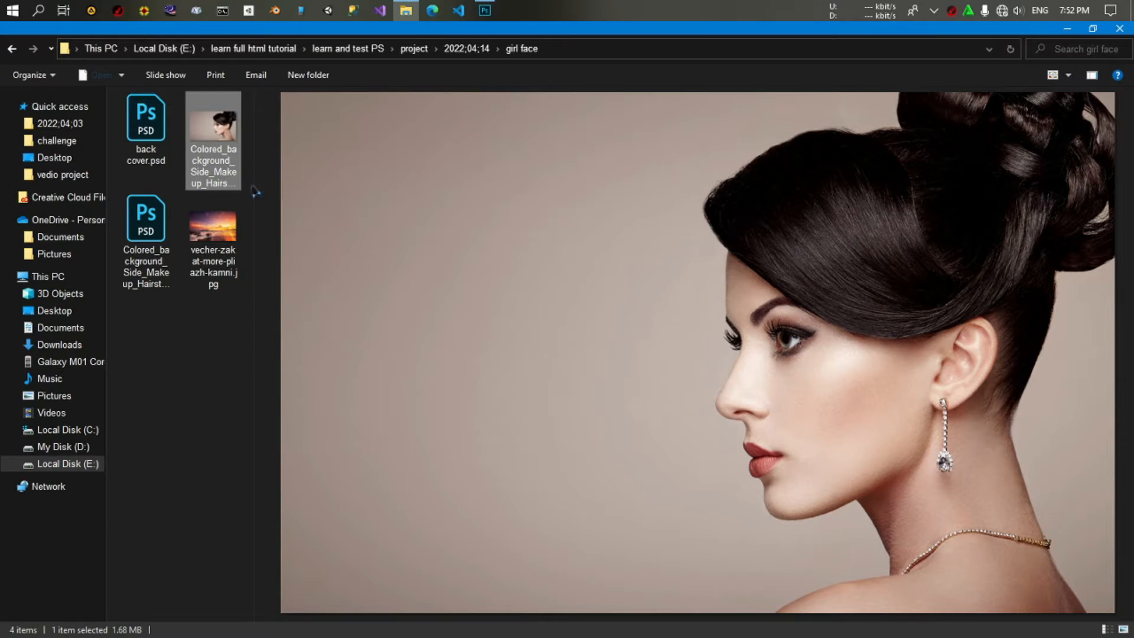
# Place the sunset image vecher-zakat-more-pliazh-kamni.jpg from File Explorer into the Photoshop portrait document.
pyautogui.click(211, 229)
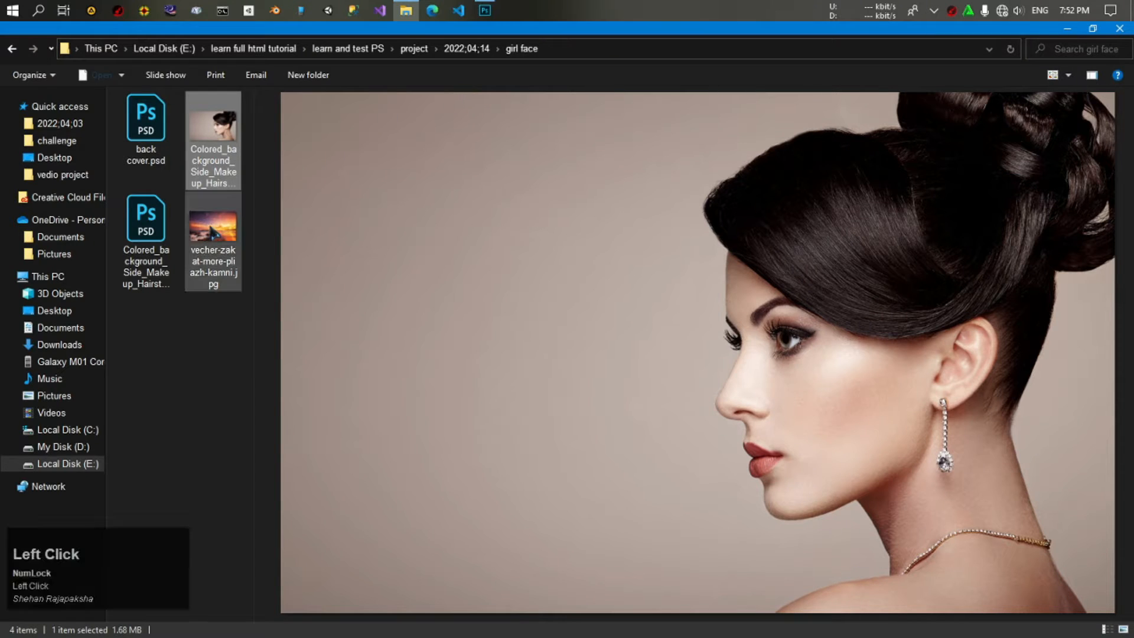
pyautogui.press('capslock')
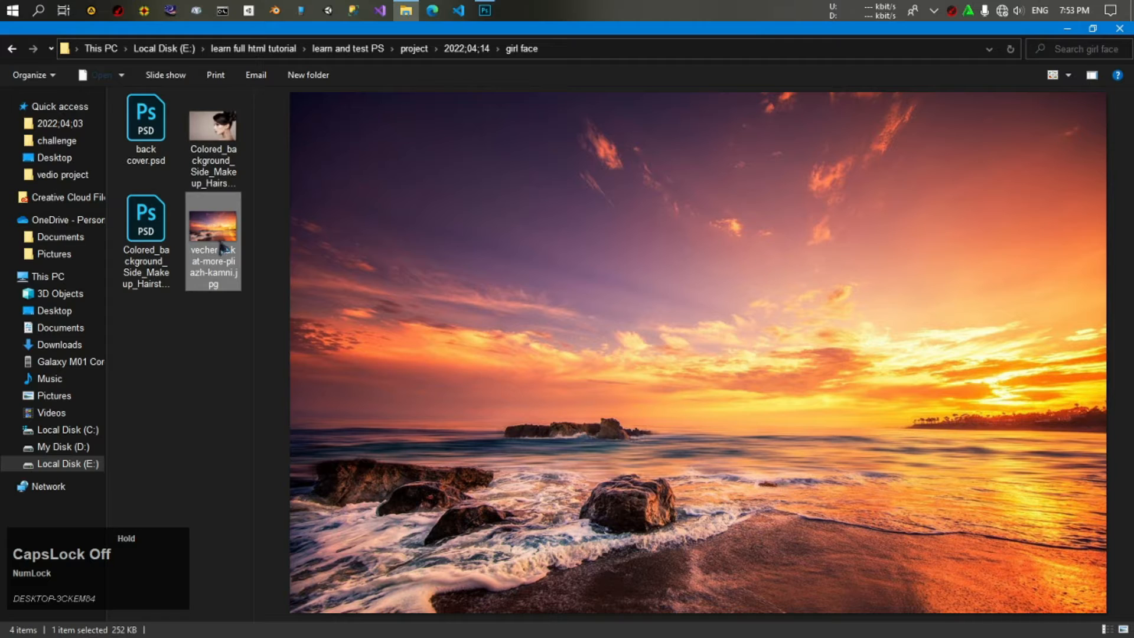
pyautogui.moveTo(223, 235); pyautogui.dragTo(492, 19)
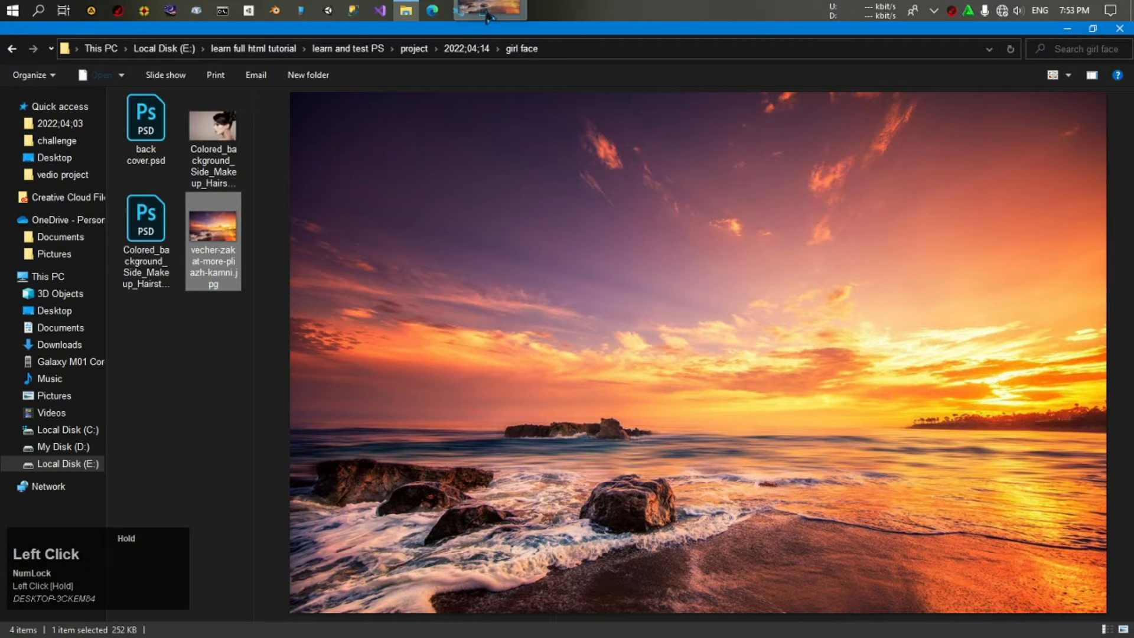
pyautogui.moveTo(485, 14); pyautogui.dragTo(395, 283)
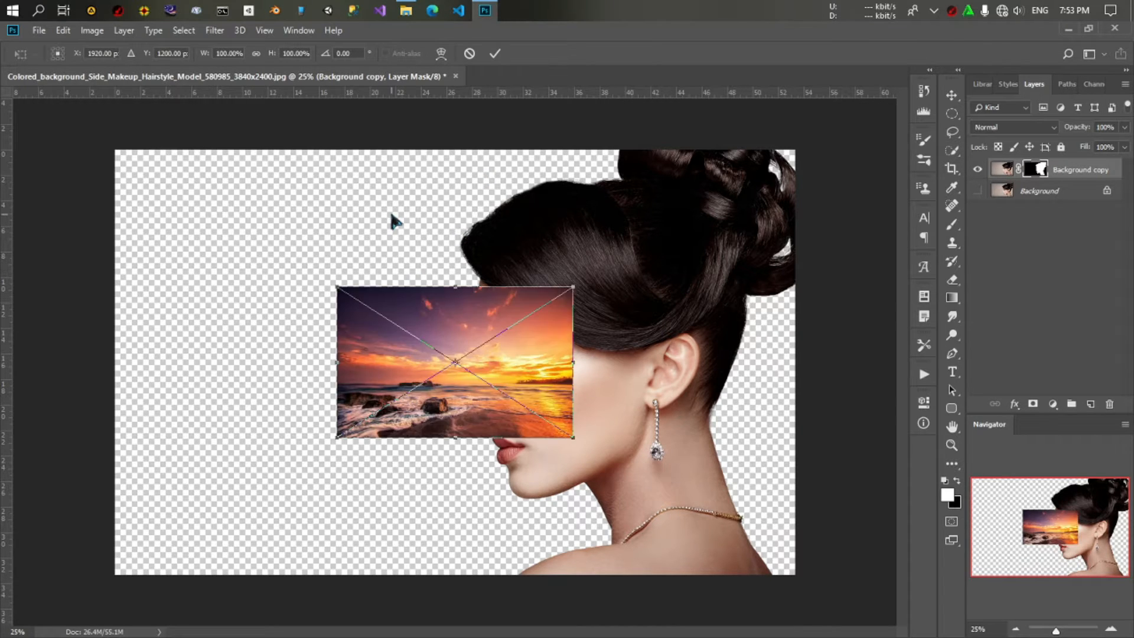
# Align the sunset image with the canvas's upper-left corner, scale it to about 291% by 282% to cover the canvas, and commit the placement.
pyautogui.moveTo(406, 309); pyautogui.dragTo(207, 226)
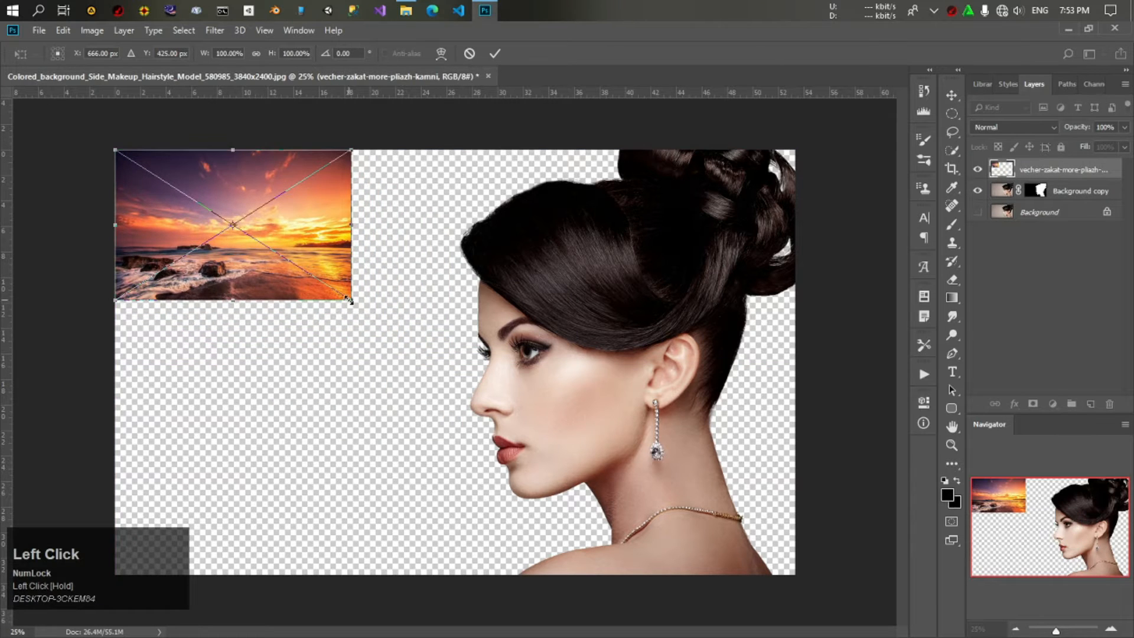
pyautogui.moveTo(349, 300); pyautogui.dragTo(801, 574)
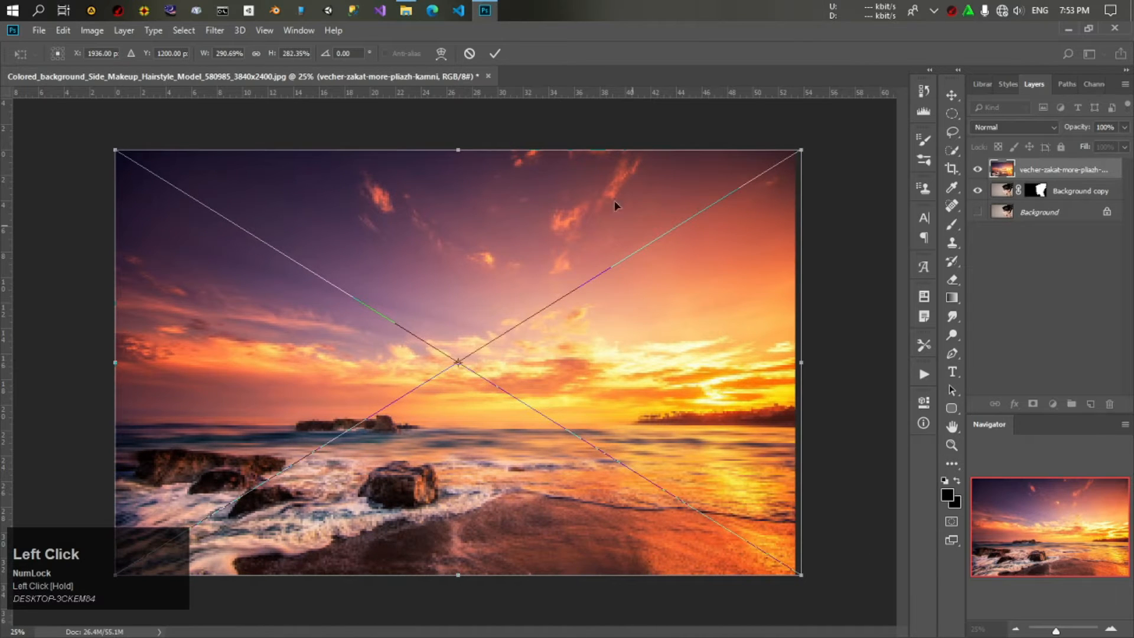
pyautogui.click(495, 54)
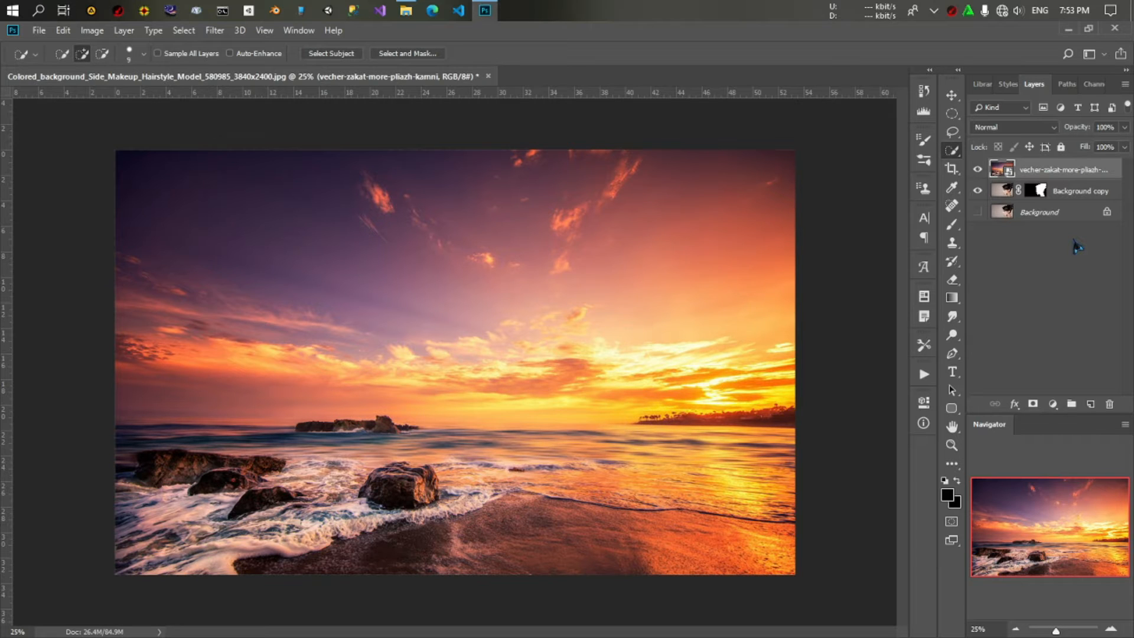
# Duplicate the sunset layer beneath the masked portrait layer and hide the original sunset layer above it.
pyautogui.moveTo(1102, 169); pyautogui.dragTo(1104, 199)
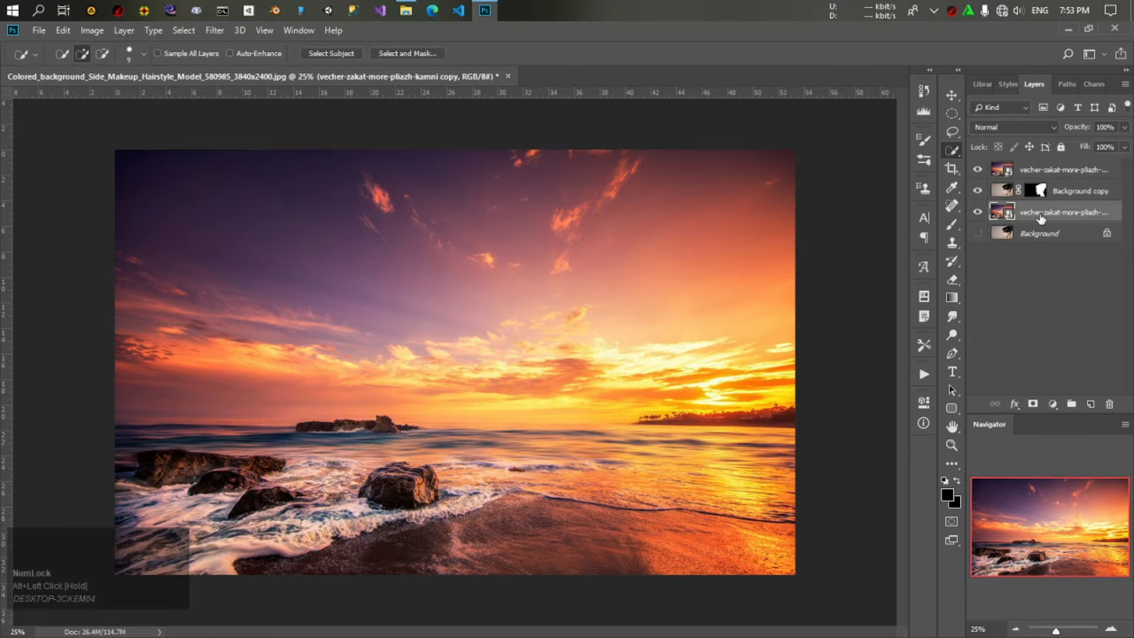
pyautogui.click(979, 170)
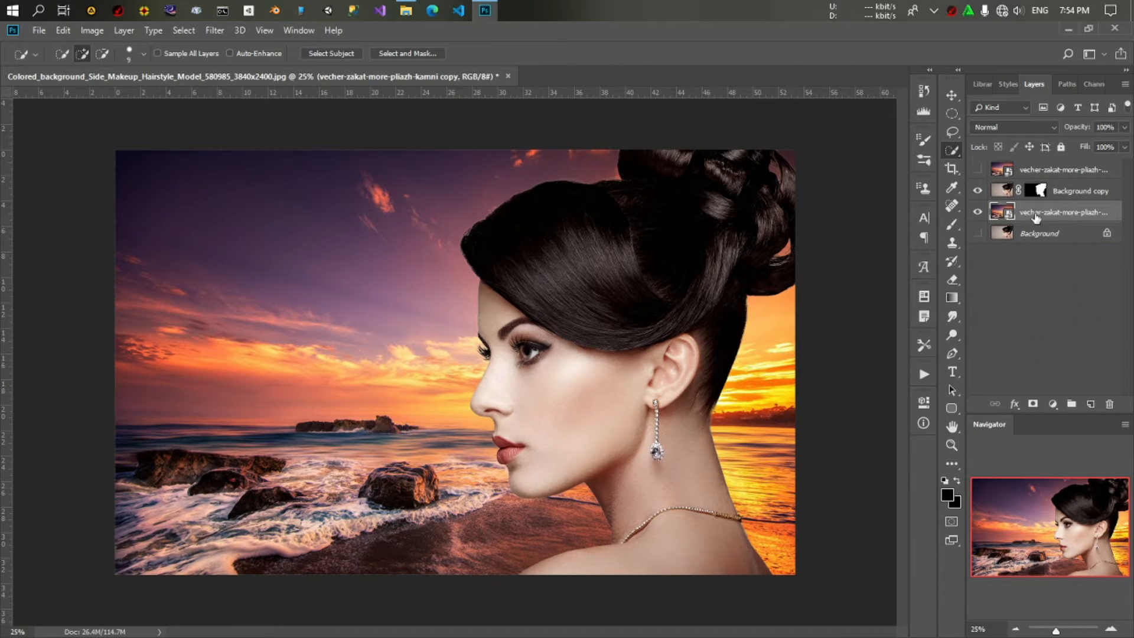
# Set the opacity of the sunset copy beneath the portrait to 20%, and check the upper sunset layer by toggling its visibility.
pyautogui.moveTo(1124, 129); pyautogui.dragTo(1074, 148)
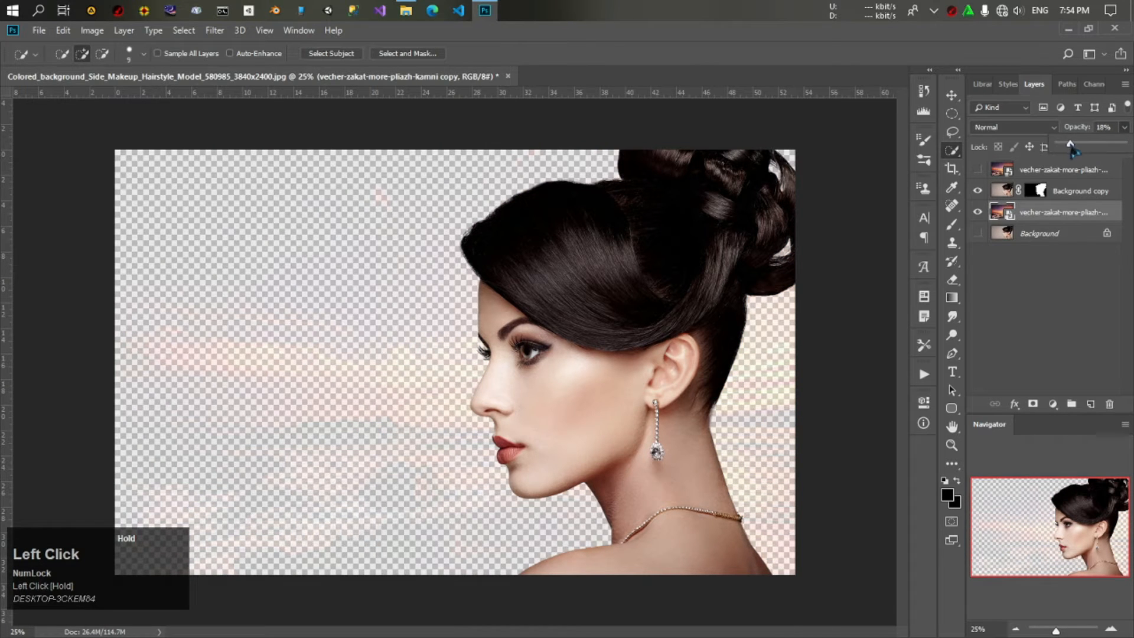
pyautogui.moveTo(1072, 150); pyautogui.dragTo(1074, 149)
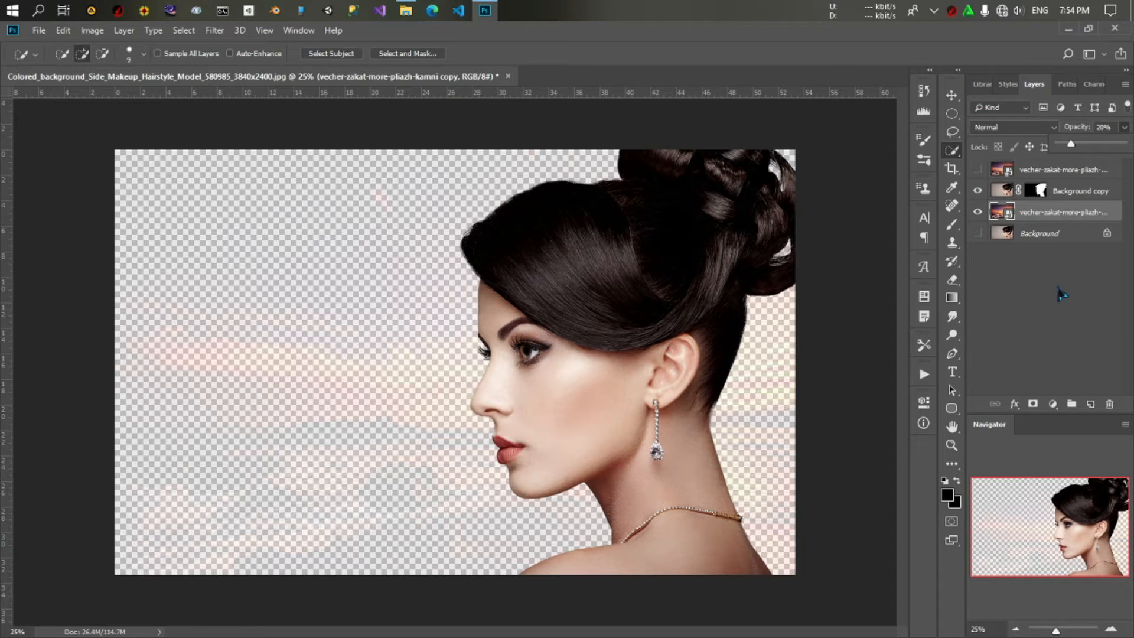
pyautogui.click(981, 172)
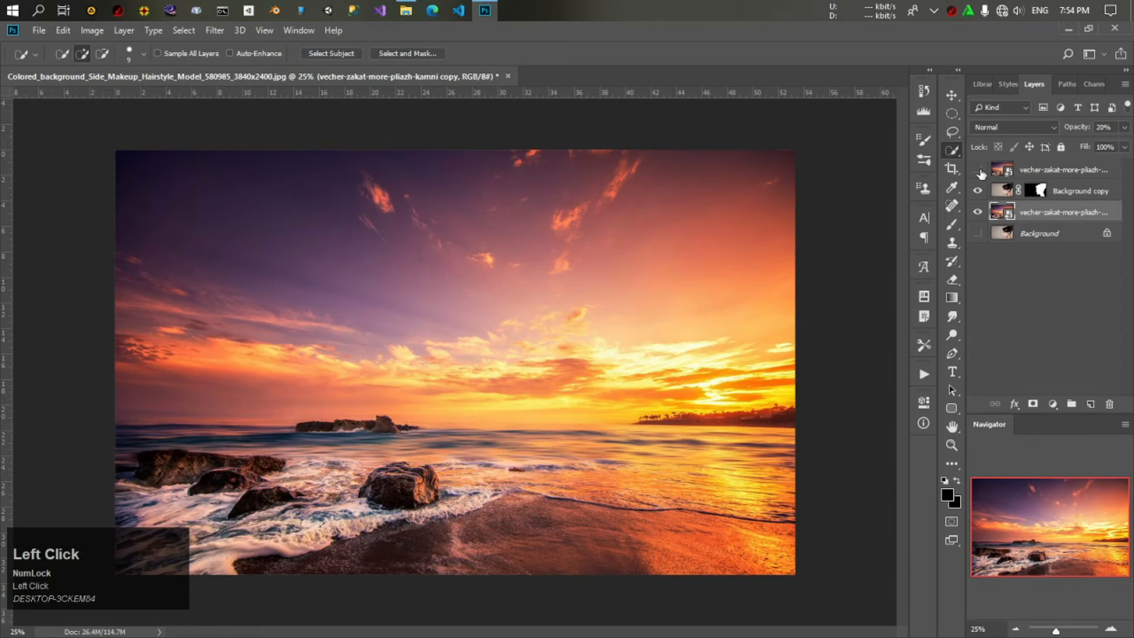
pyautogui.click(981, 172)
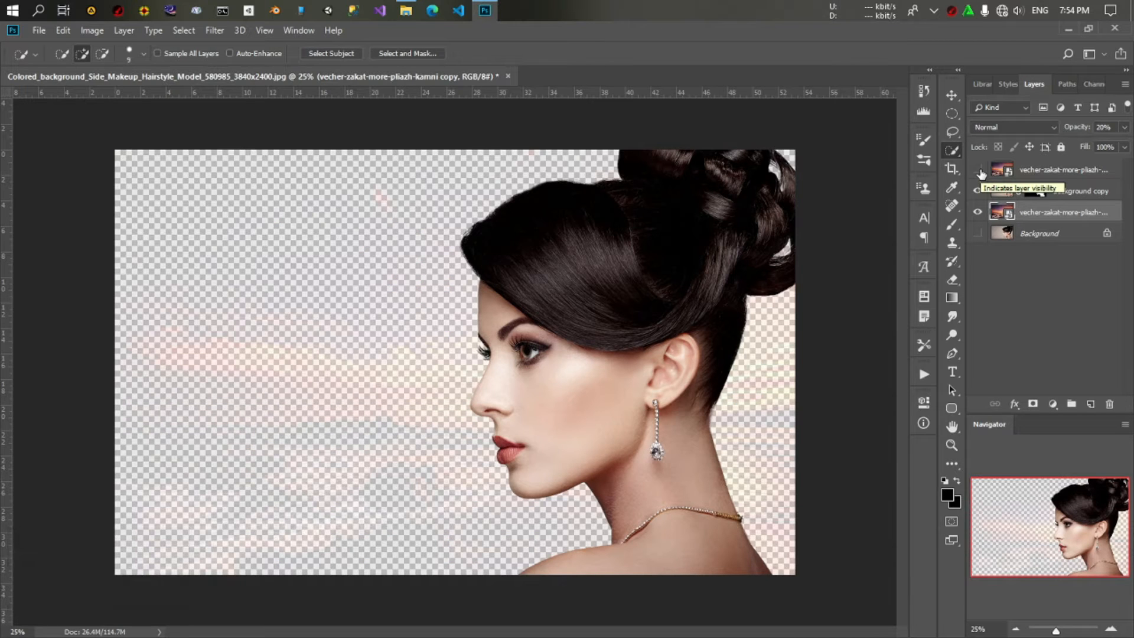
# Convert the Background copy layer to a smart object and clip the sunset layer above to it.
pyautogui.click(1069, 191)
pyautogui.rightClick(1070, 192)
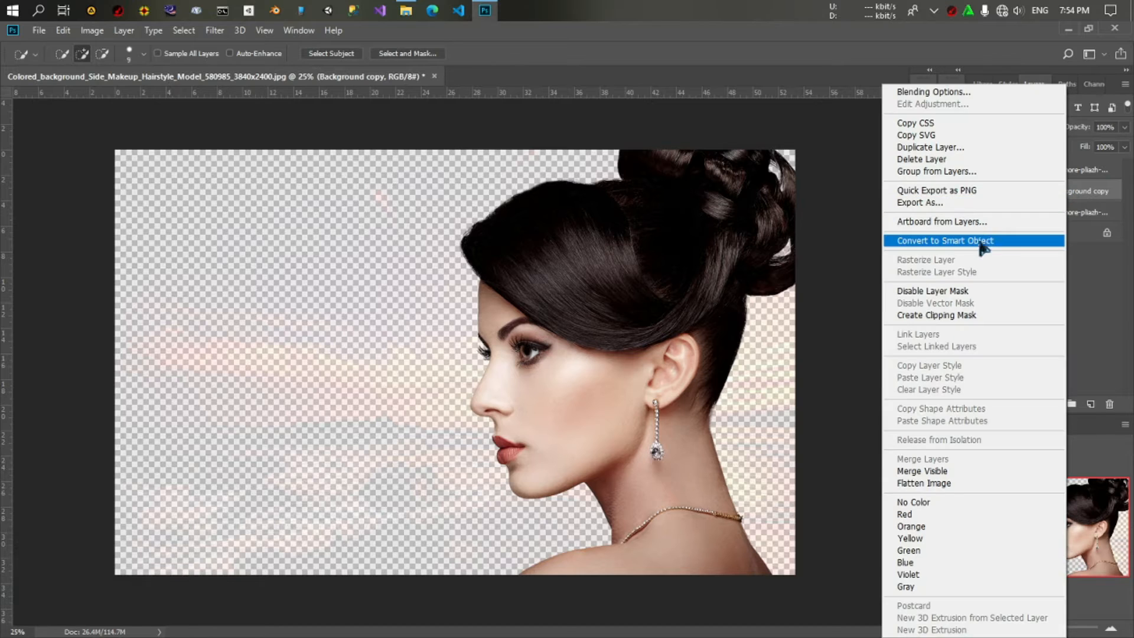
pyautogui.click(980, 241)
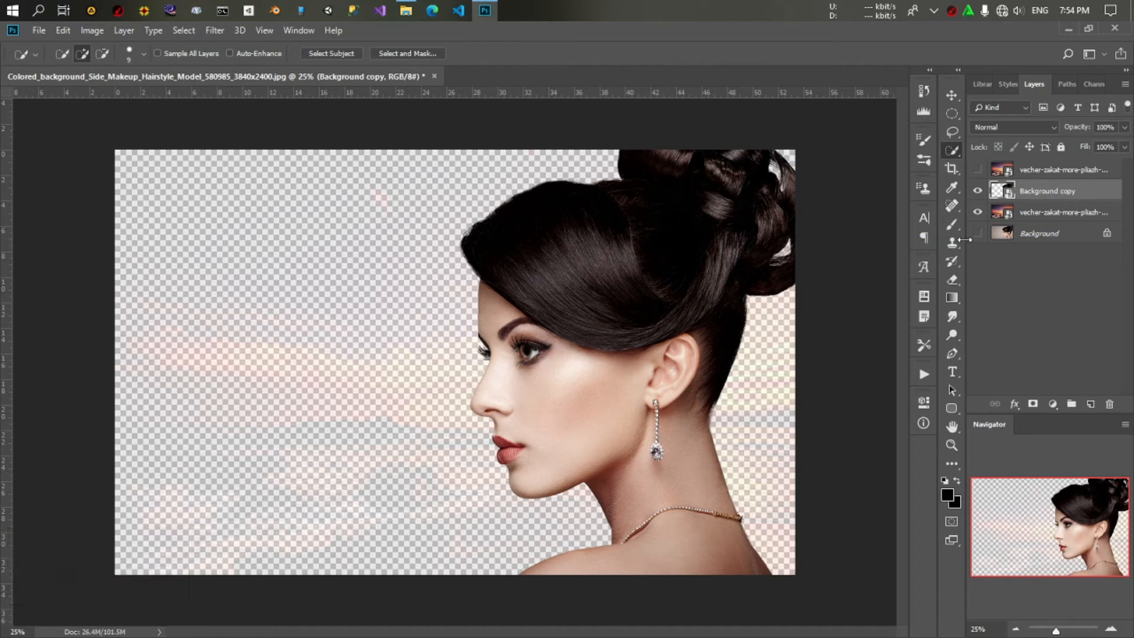
pyautogui.click(1056, 176)
pyautogui.keyDown('alt'); pyautogui.click(1038, 173); pyautogui.keyUp('alt')
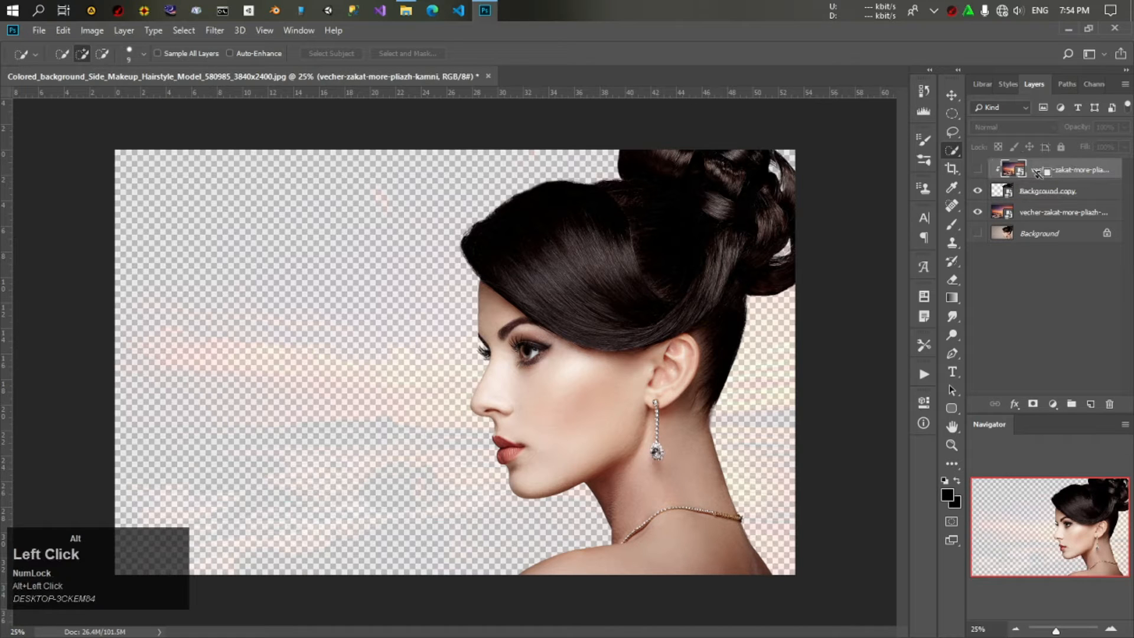
# Show the sunset layer clipped to the portrait and add a layer mask to it.
pyautogui.click(978, 170)
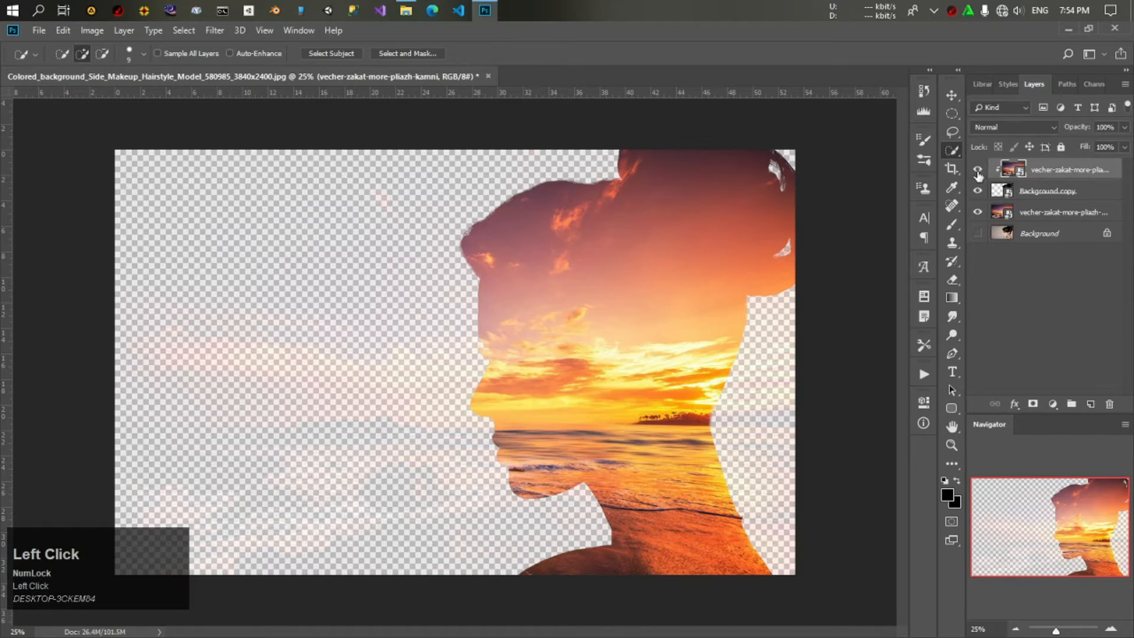
pyautogui.click(978, 170)
pyautogui.click(978, 171)
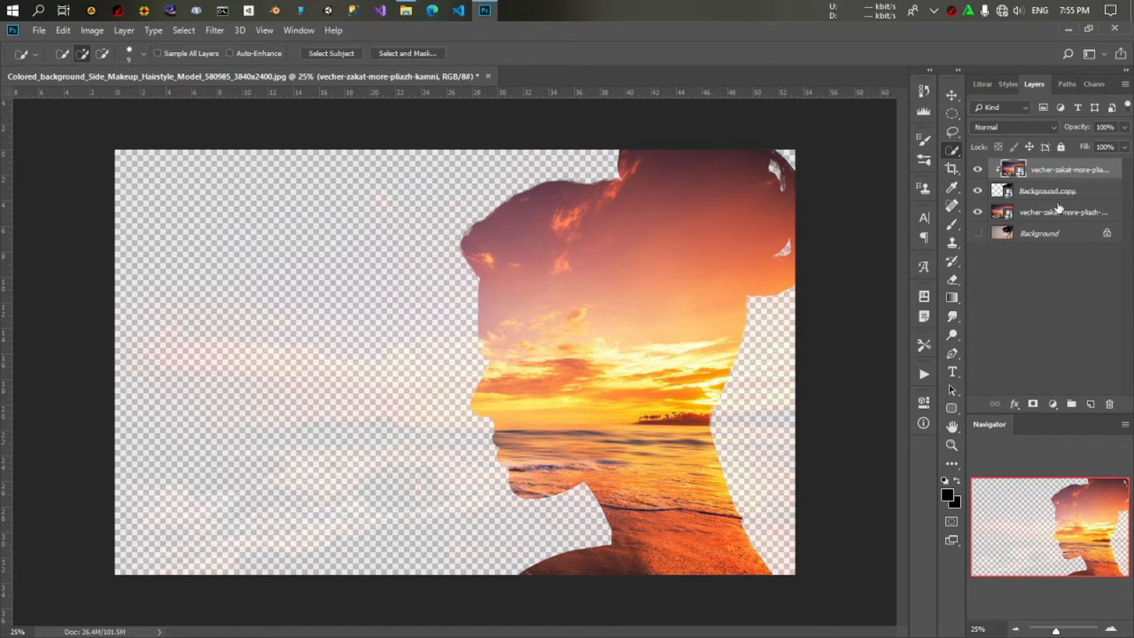
pyautogui.click(1033, 404)
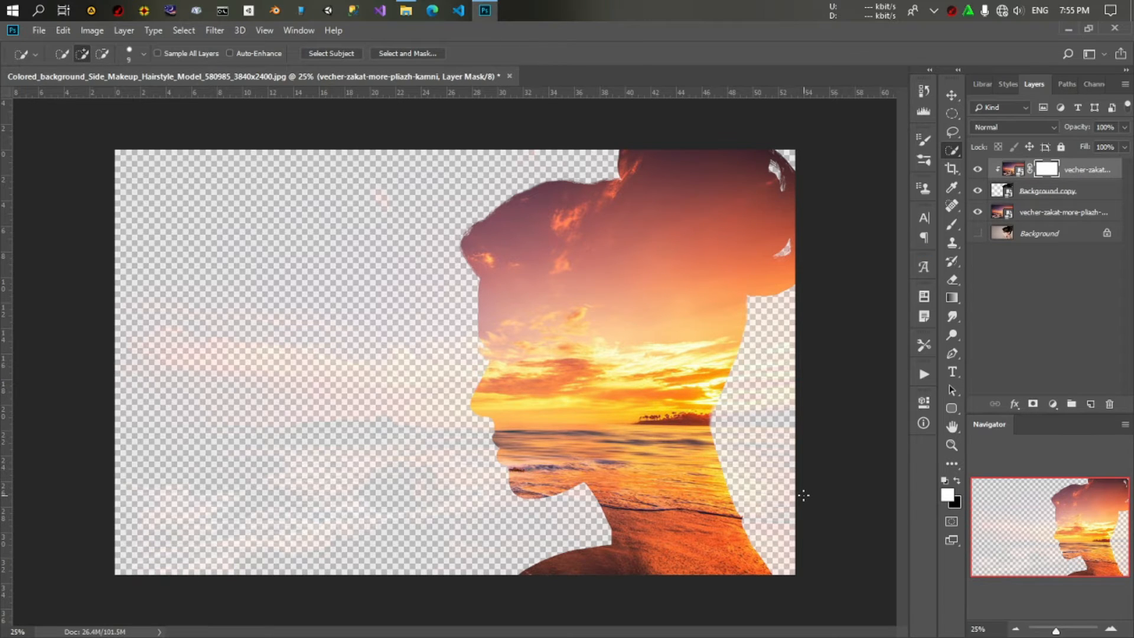
# Paint black on the clipped sunset layer's mask with a soft 480 px brush to reveal the woman's face, front hairline, neck and shoulder.
pyautogui.click(958, 481)
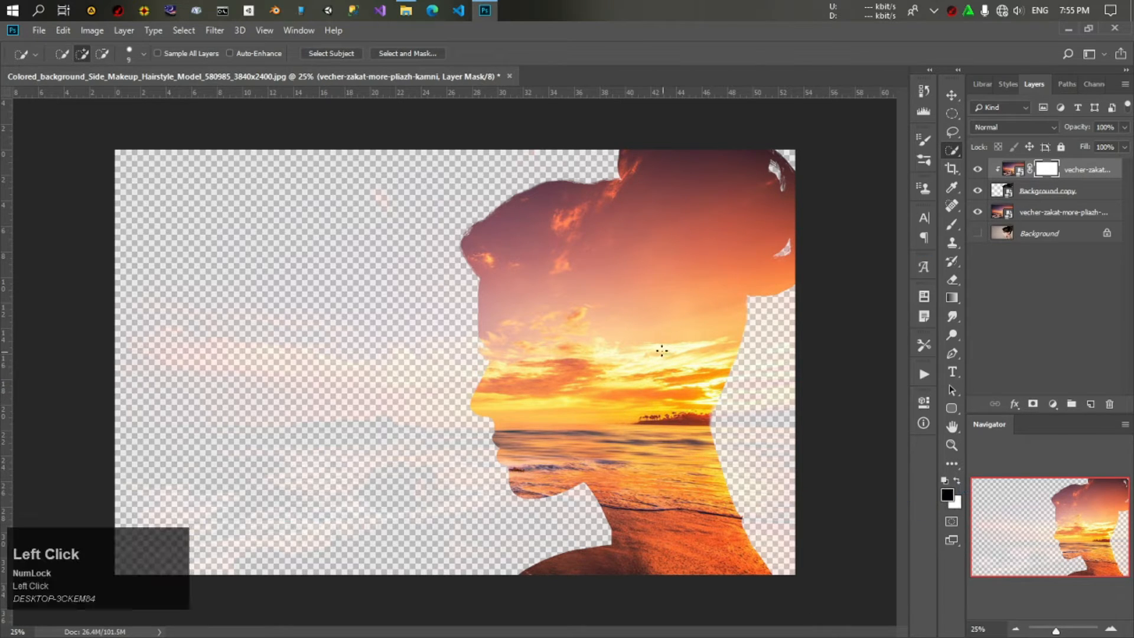
pyautogui.click(952, 224)
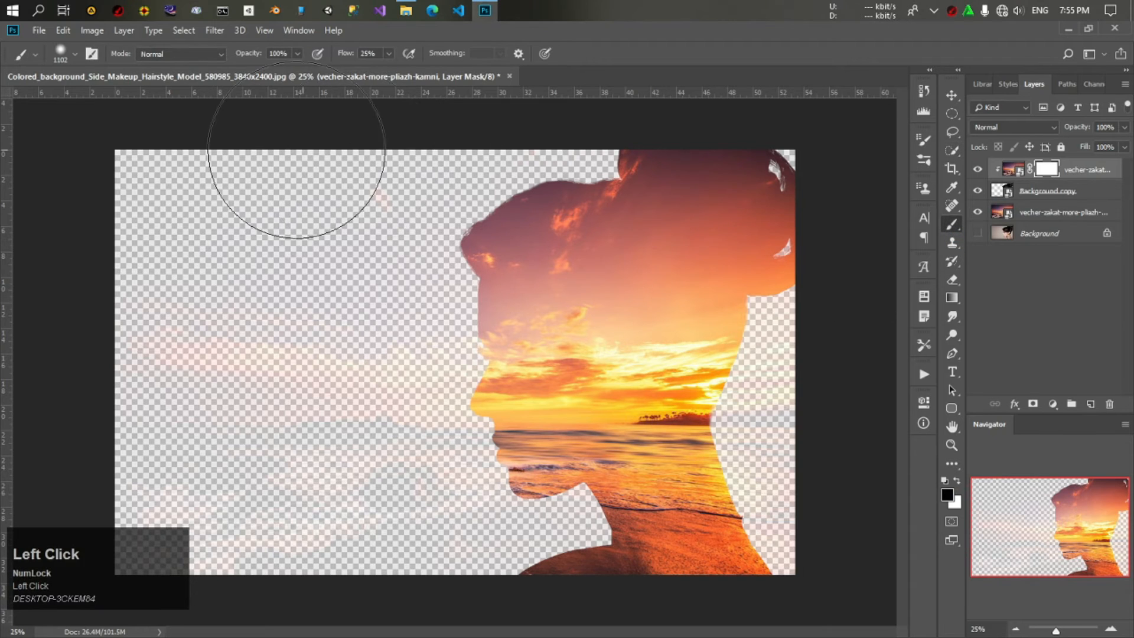
pyautogui.click(75, 54)
pyautogui.moveTo(165, 99)
pyautogui.mouseDown()
pyautogui.moveTo(112, 99)
pyautogui.moveTo(151, 110)
pyautogui.moveTo(159, 99)
pyautogui.mouseUp()
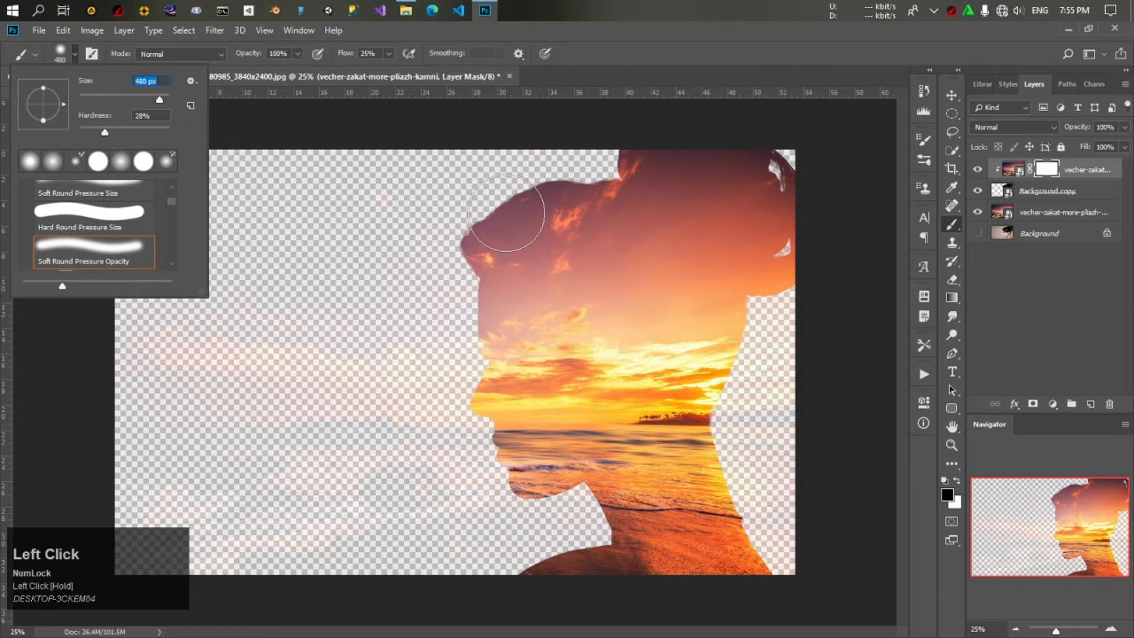
pyautogui.moveTo(506, 213)
pyautogui.mouseDown()
pyautogui.moveTo(455, 245)
pyautogui.moveTo(502, 444)
pyautogui.moveTo(535, 479)
pyautogui.moveTo(557, 480)
pyautogui.moveTo(601, 512)
pyautogui.moveTo(561, 567)
pyautogui.mouseUp()
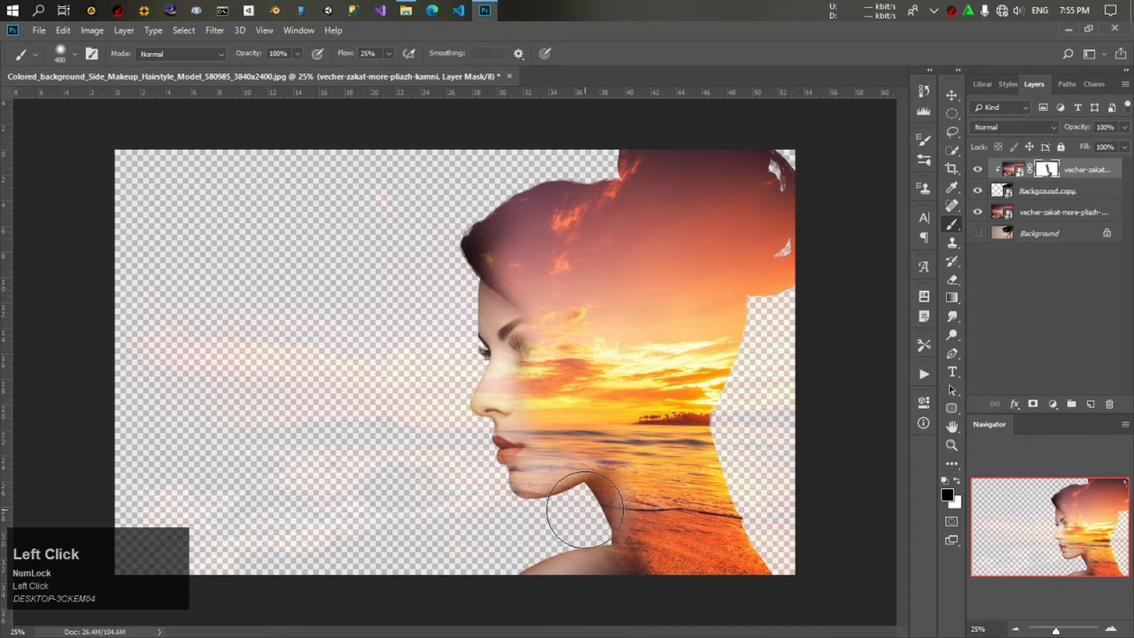
pyautogui.moveTo(595, 125)
pyautogui.mouseDown()
pyautogui.moveTo(519, 139)
pyautogui.moveTo(464, 271)
pyautogui.mouseUp()
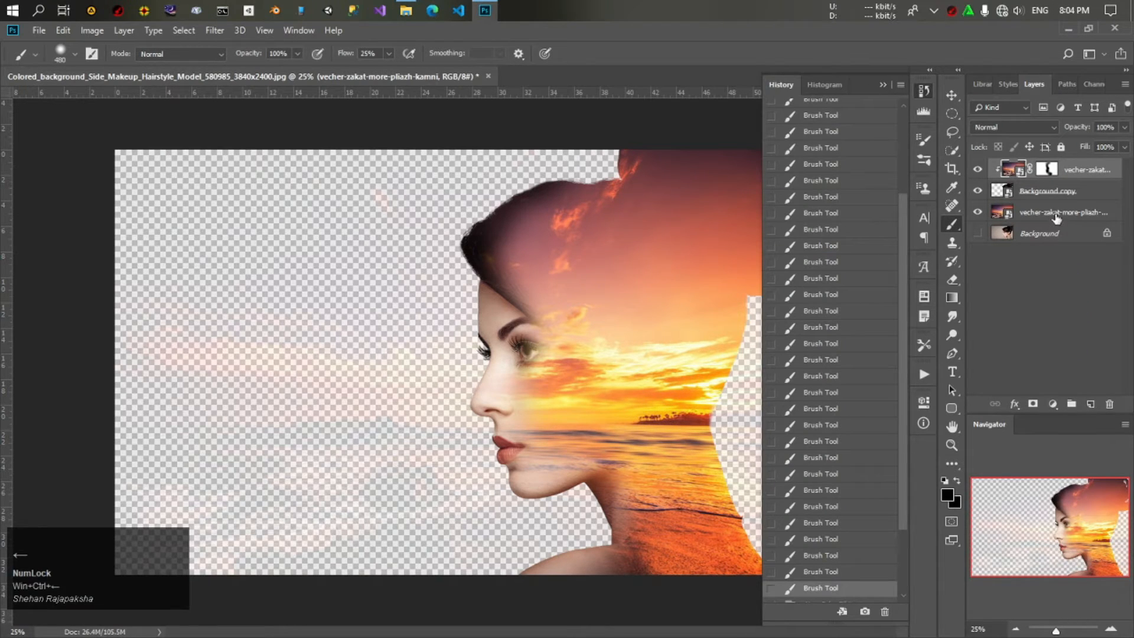
# Add a solid color fill layer in pale yellow #fce8ad sampled from the sunset sky, and place it beneath the faded sunset copy.
pyautogui.click(1057, 214)
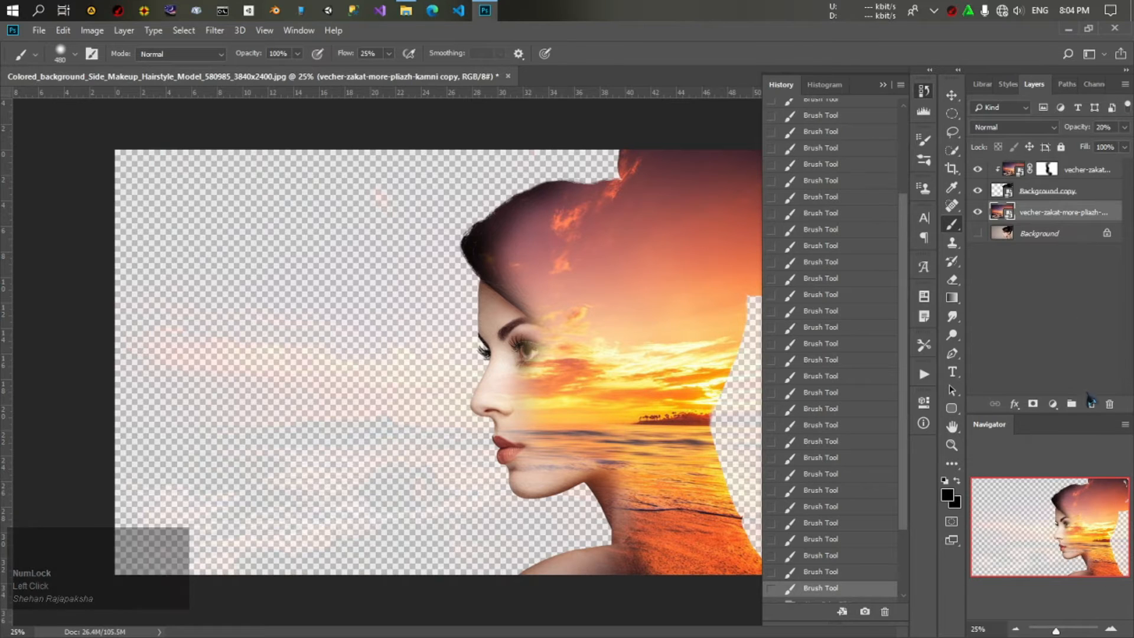
pyautogui.click(1052, 404)
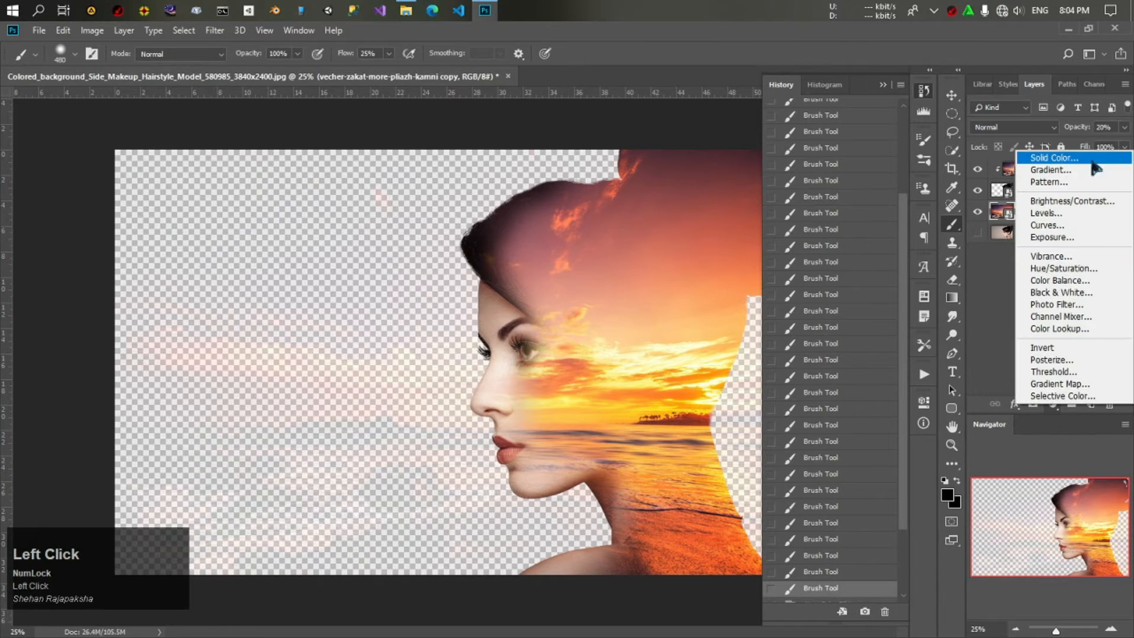
pyautogui.click(1055, 157)
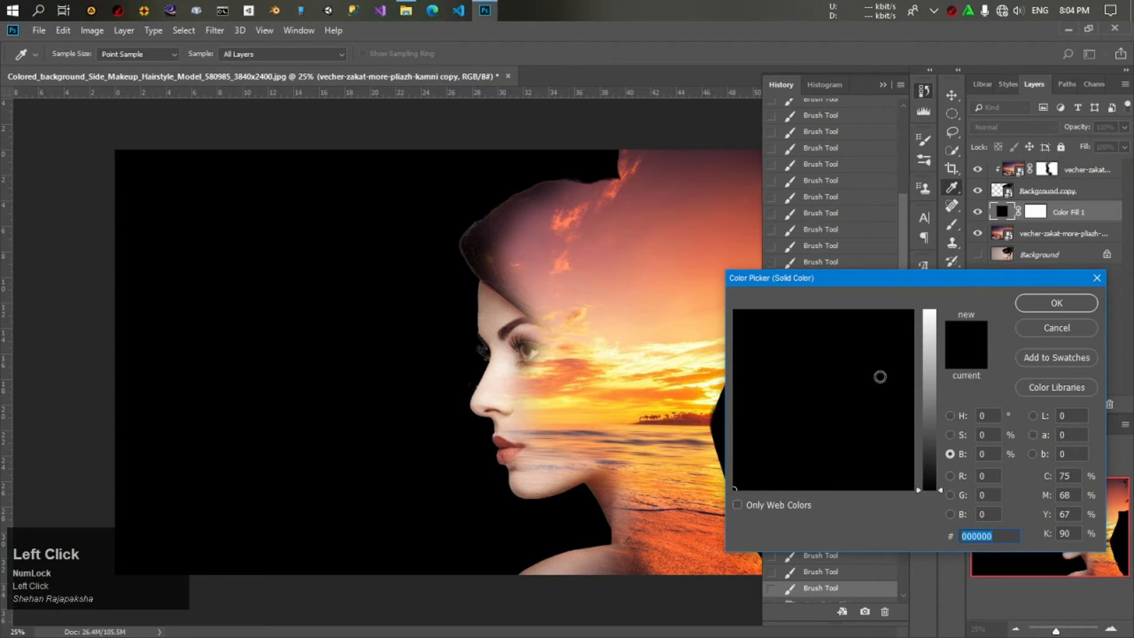
pyautogui.click(627, 341)
pyautogui.click(622, 343)
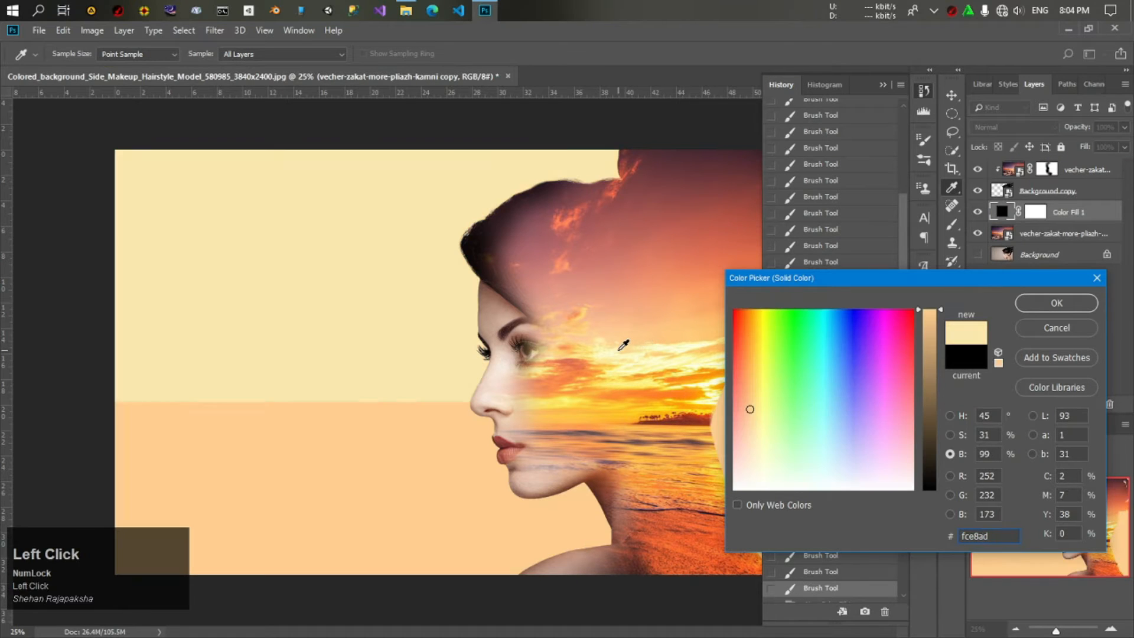
pyautogui.click(1038, 306)
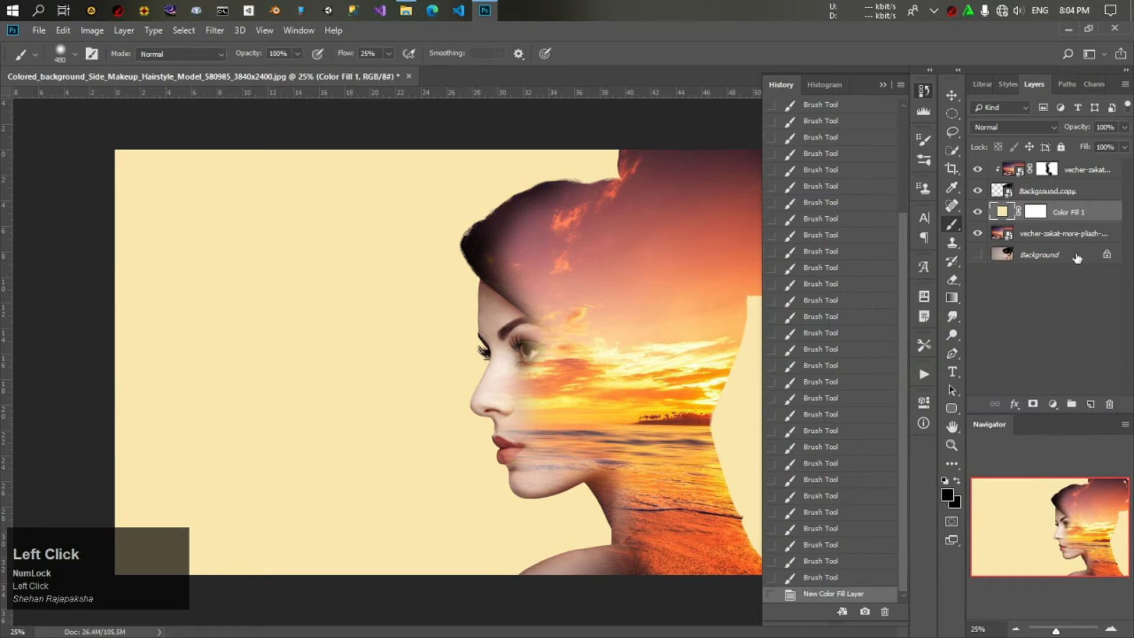
pyautogui.moveTo(1067, 217); pyautogui.dragTo(1068, 243)
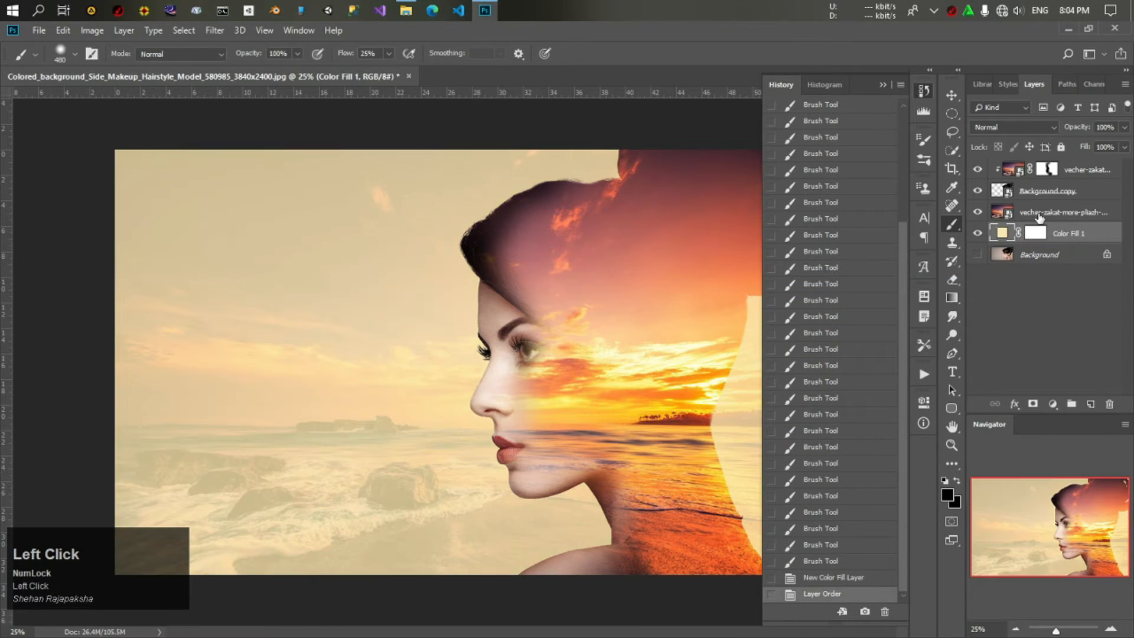
# Add a layer mask to the faded sunset copy and fill the mask with black to hide the layer.
pyautogui.click(1025, 217)
pyautogui.click(1032, 405)
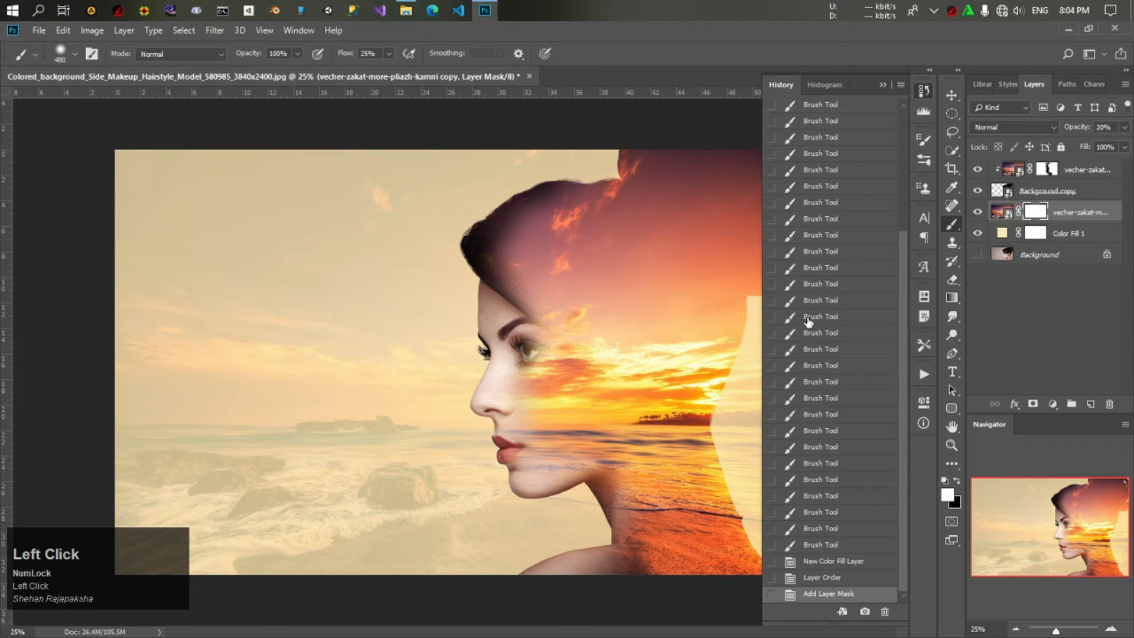
pyautogui.press('alt')
pyautogui.hotkey('alt', 'BackSpace')
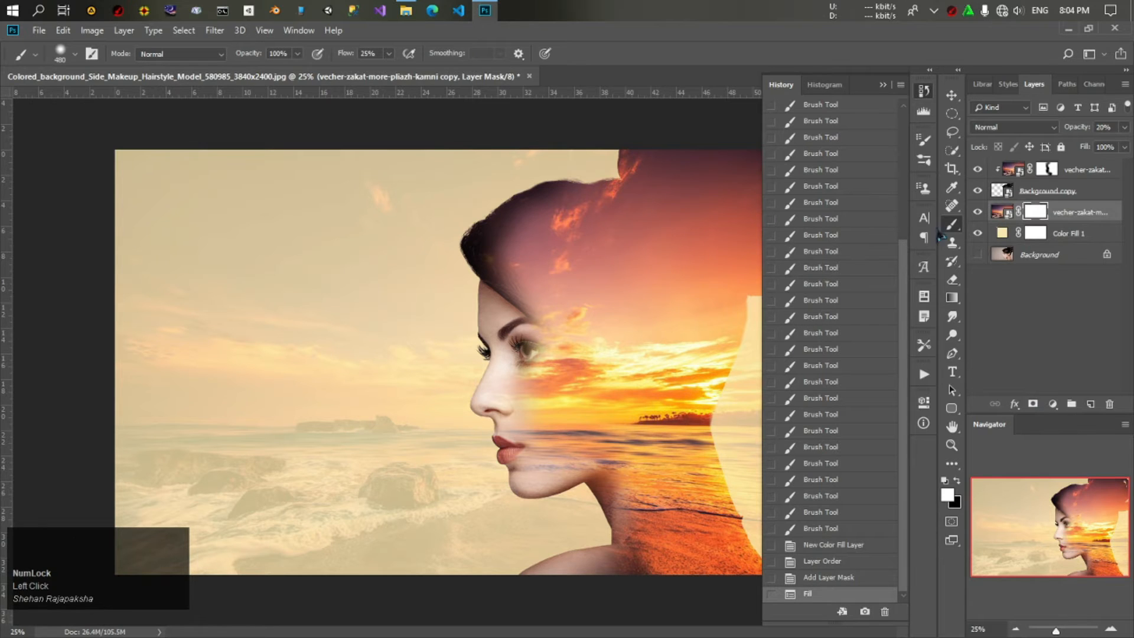
pyautogui.click(1035, 213)
pyautogui.press('alt')
pyautogui.hotkey('alt', 'BackSpace')
pyautogui.click(1035, 213)
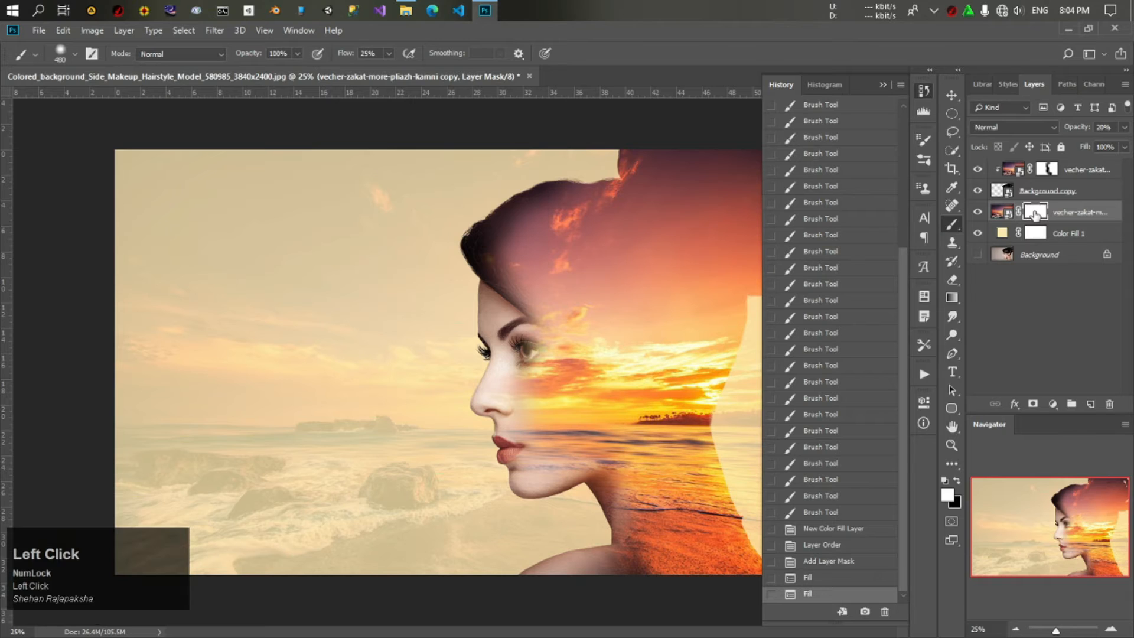
pyautogui.hotkey('alt', 'BackSpace')
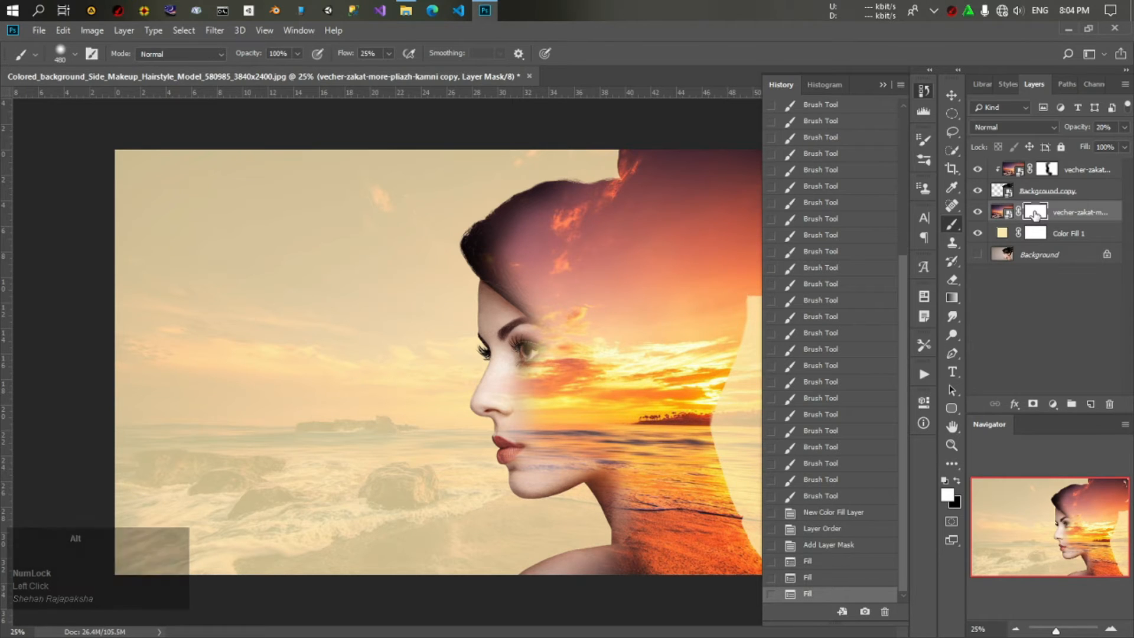
pyautogui.click(1035, 214)
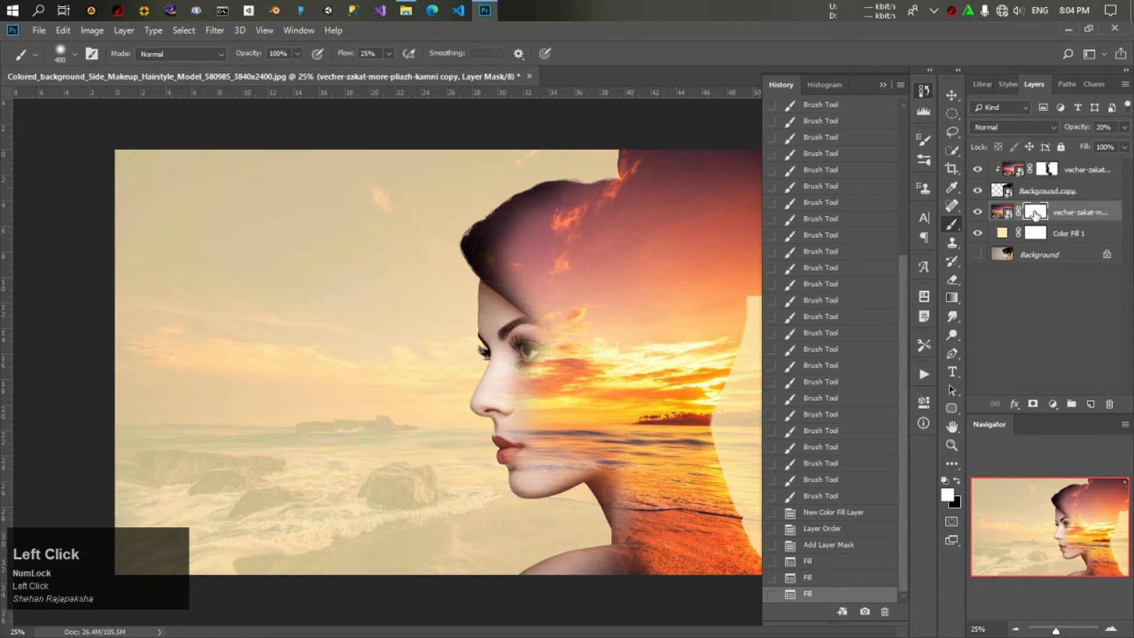
pyautogui.hotkey('ctrl', 'BackSpace')
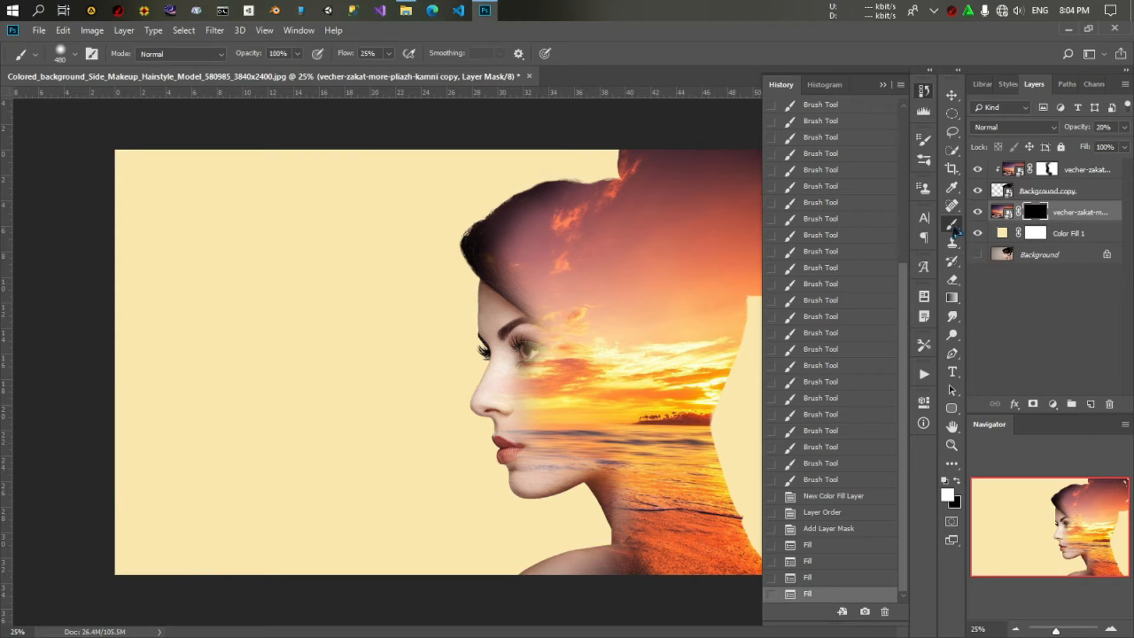
# Try revealing the seascape before the face by painting white on the mask, and hide it again with black.
pyautogui.click(953, 228)
pyautogui.moveTo(323, 378); pyautogui.dragTo(337, 346)
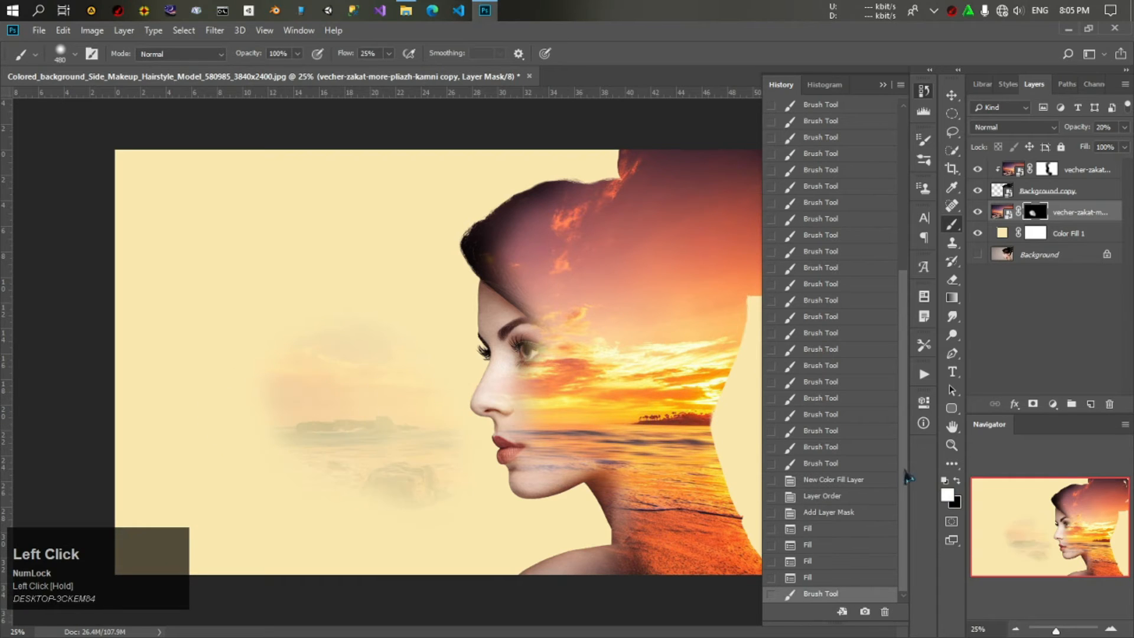
pyautogui.click(958, 482)
pyautogui.moveTo(455, 506)
pyautogui.mouseDown()
pyautogui.moveTo(347, 296)
pyautogui.moveTo(260, 378)
pyautogui.moveTo(467, 514)
pyautogui.mouseUp()
pyautogui.click(502, 501)
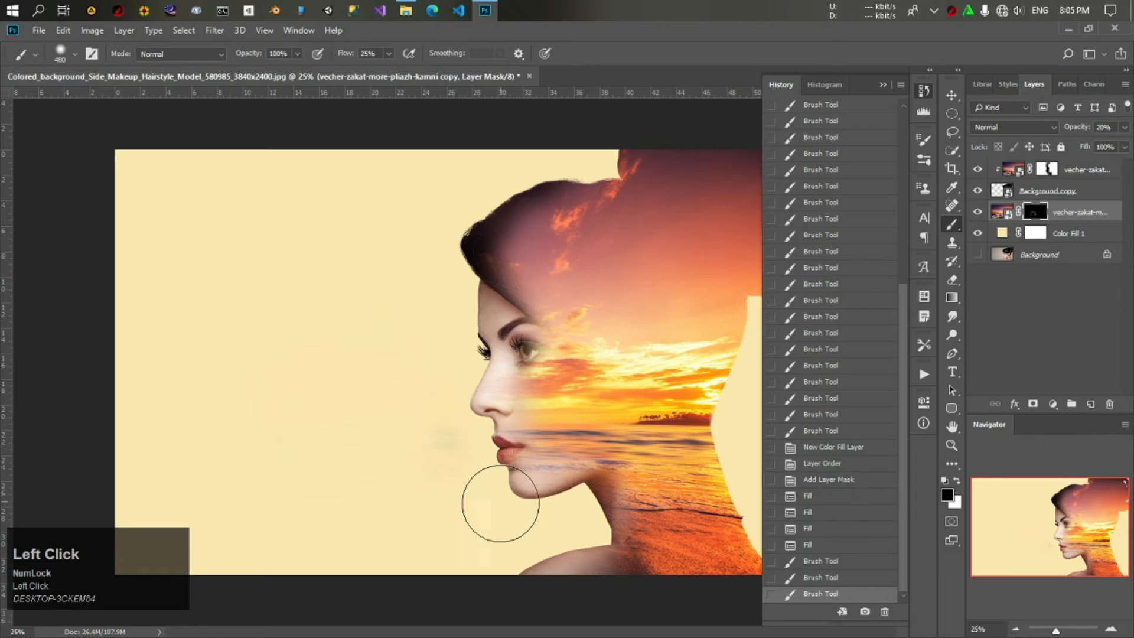
# Paint white on the sunset copy's mask to softly reveal the seascape in front of the face, under the chin and behind the neck.
pyautogui.click(958, 482)
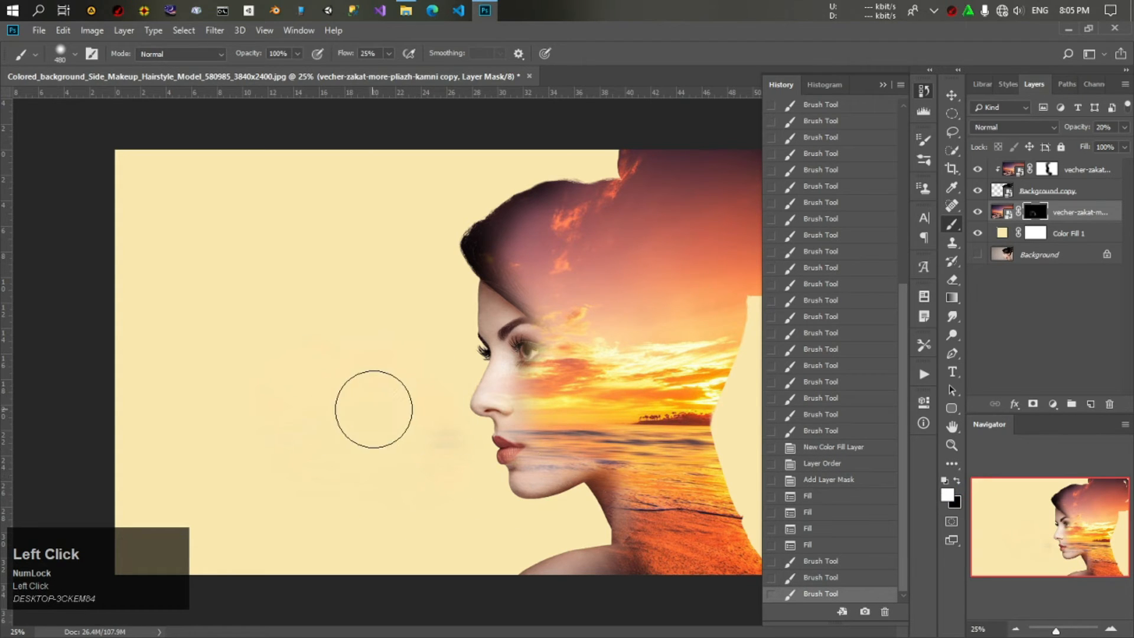
pyautogui.moveTo(374, 409)
pyautogui.mouseDown()
pyautogui.moveTo(305, 391)
pyautogui.moveTo(383, 357)
pyautogui.moveTo(412, 384)
pyautogui.moveTo(336, 437)
pyautogui.moveTo(334, 478)
pyautogui.moveTo(455, 469)
pyautogui.mouseUp()
pyautogui.moveTo(484, 508)
pyautogui.mouseDown()
pyautogui.moveTo(567, 526)
pyautogui.moveTo(597, 508)
pyautogui.mouseUp()
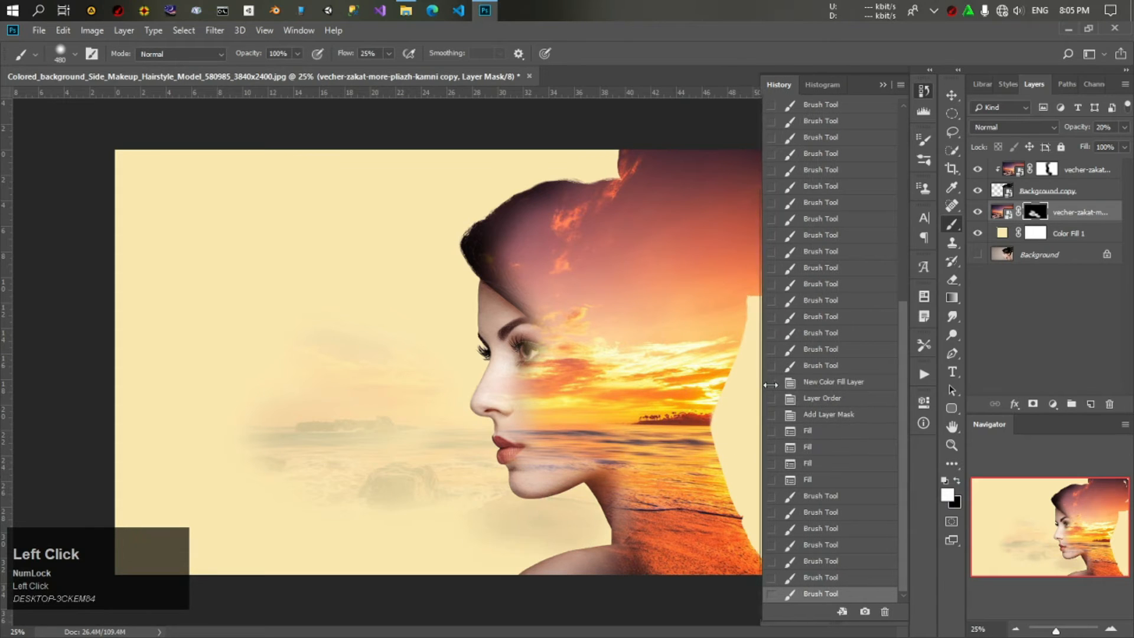
pyautogui.moveTo(734, 406); pyautogui.dragTo(730, 392)
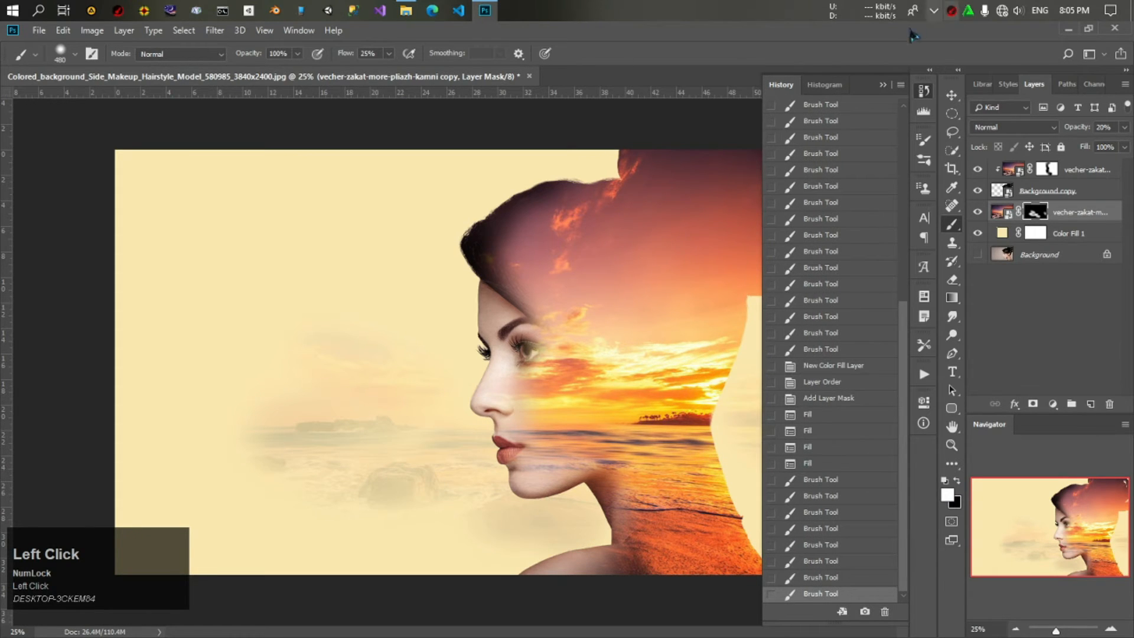
pyautogui.click(883, 84)
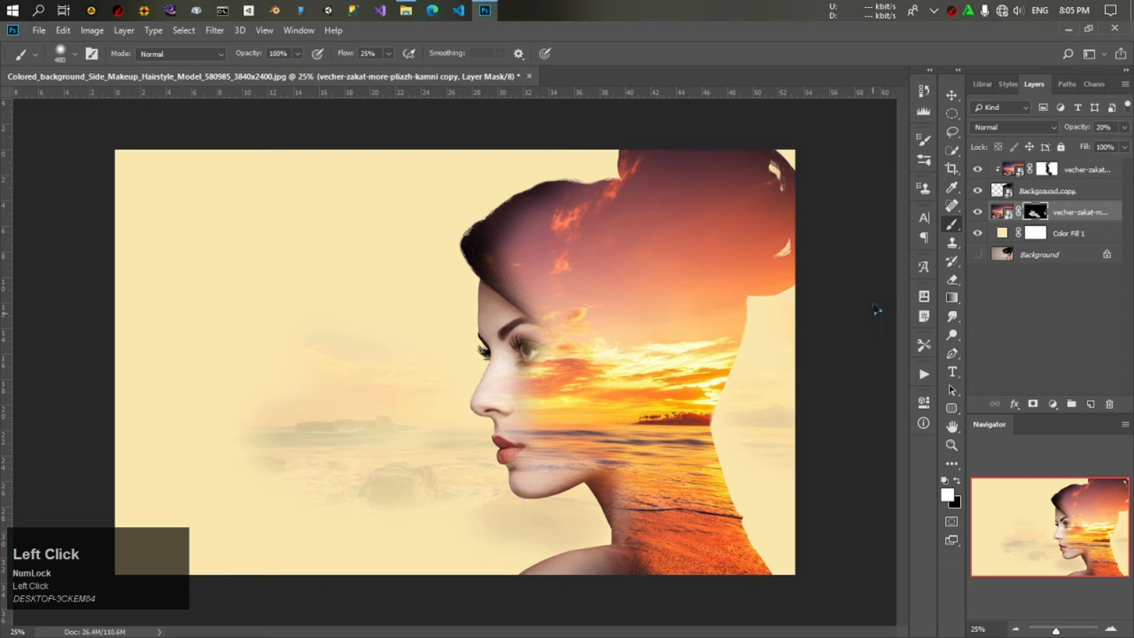
# Extend the revealed seascape toward the canvas's left edge and bring in clouds up to the forehead and hairline with white mask strokes.
pyautogui.moveTo(256, 390)
pyautogui.mouseDown()
pyautogui.moveTo(240, 421)
pyautogui.moveTo(195, 405)
pyautogui.mouseUp()
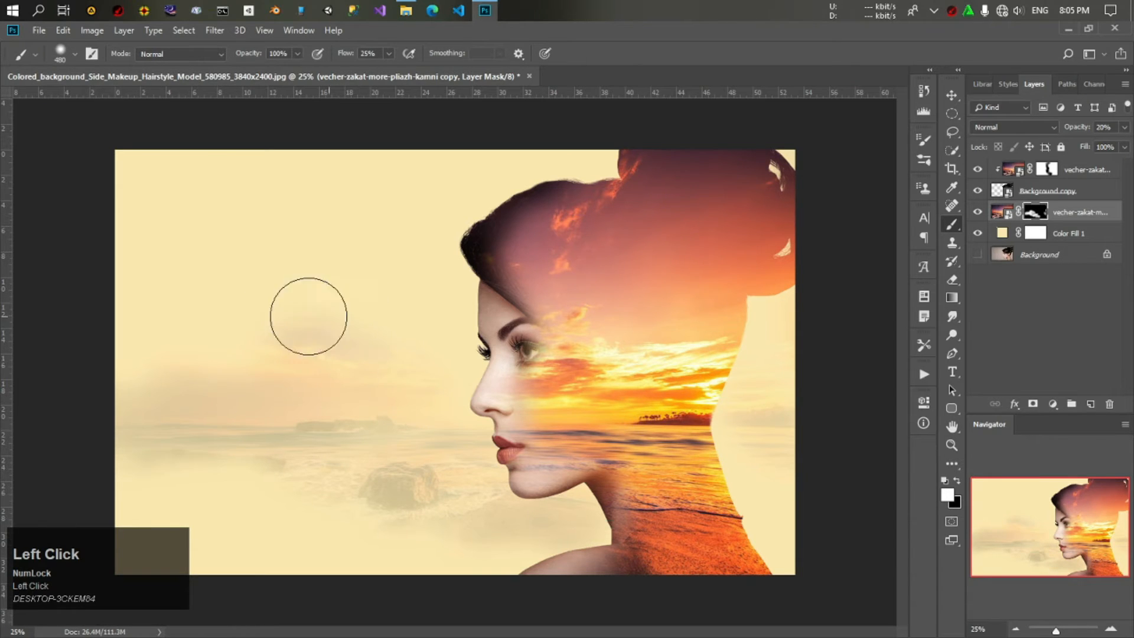
pyautogui.moveTo(307, 313); pyautogui.dragTo(337, 315)
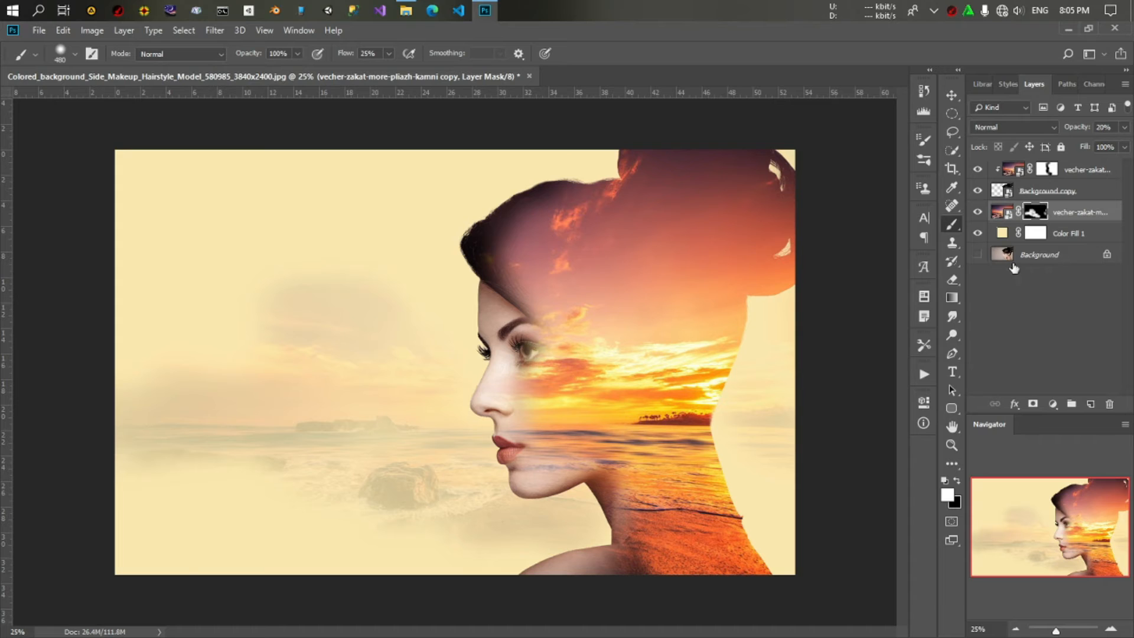
pyautogui.moveTo(438, 296)
pyautogui.mouseDown()
pyautogui.moveTo(439, 348)
pyautogui.moveTo(453, 302)
pyautogui.moveTo(465, 341)
pyautogui.moveTo(473, 282)
pyautogui.mouseUp()
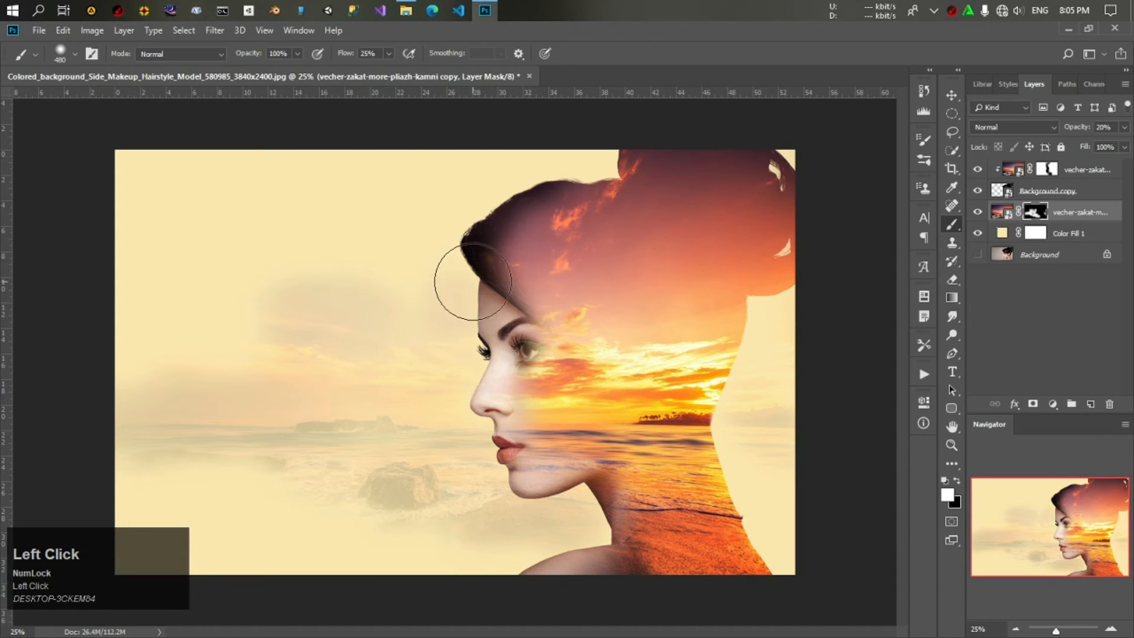
pyautogui.moveTo(468, 232); pyautogui.dragTo(495, 294)
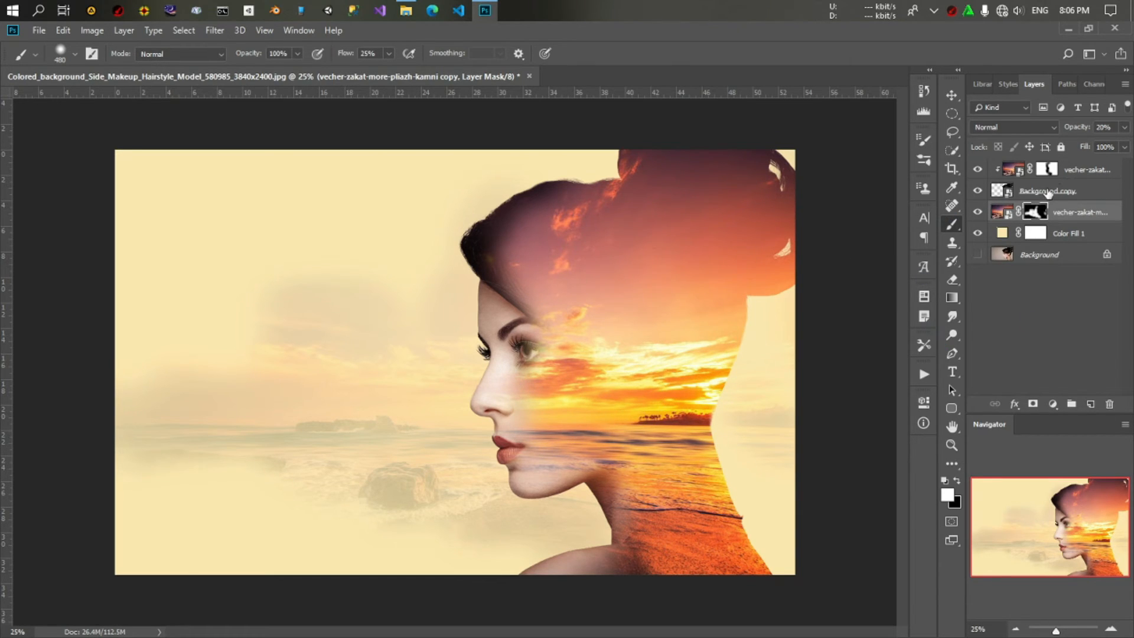
# Add a Gradient Map adjustment above the Background copy portrait layer using the Black, White preset.
pyautogui.click(1047, 191)
pyautogui.click(1054, 407)
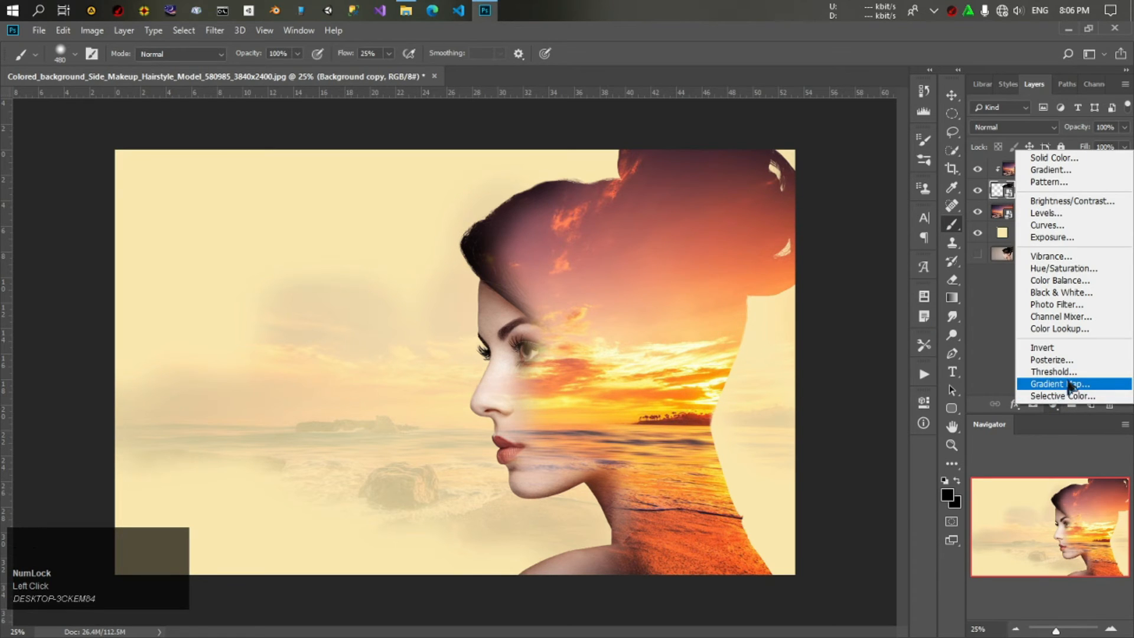
pyautogui.click(1071, 385)
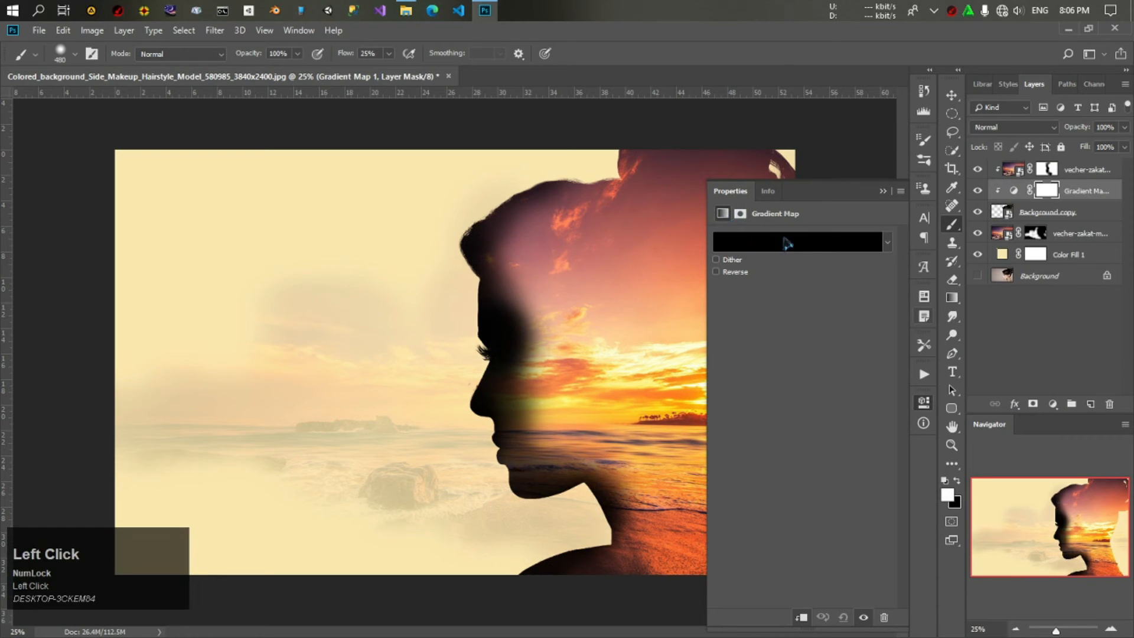
pyautogui.click(788, 244)
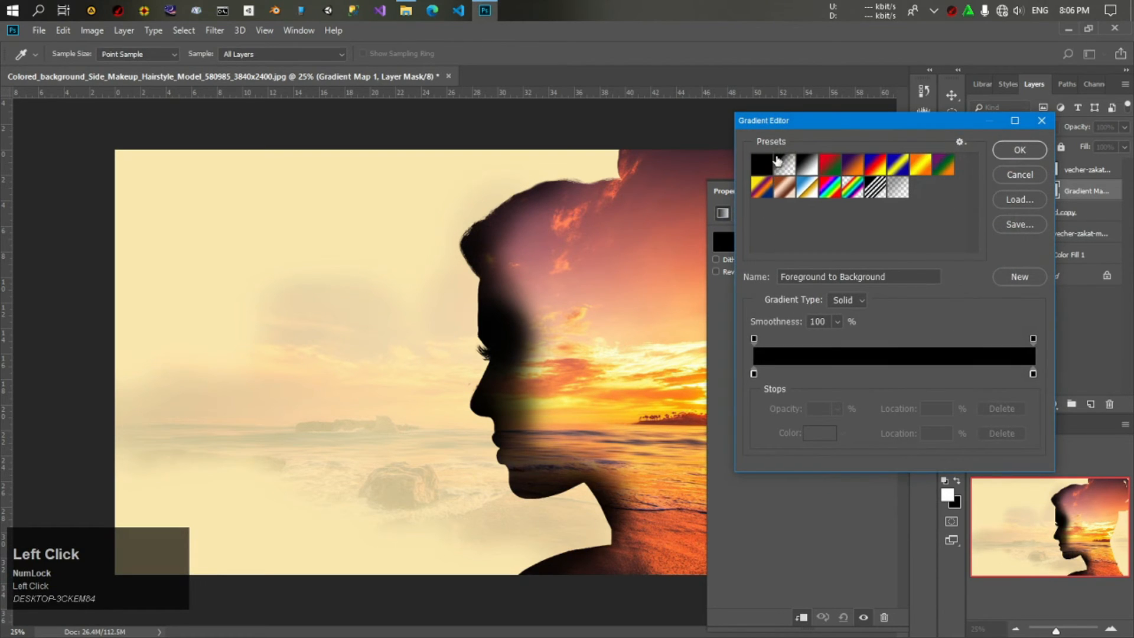
pyautogui.click(808, 167)
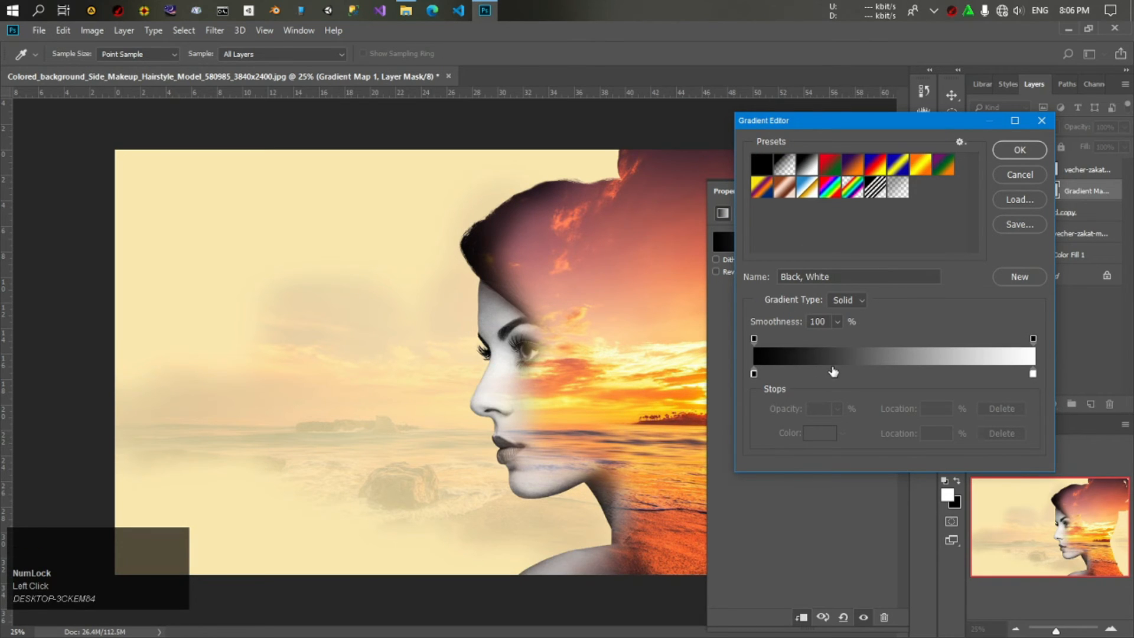
pyautogui.click(1022, 151)
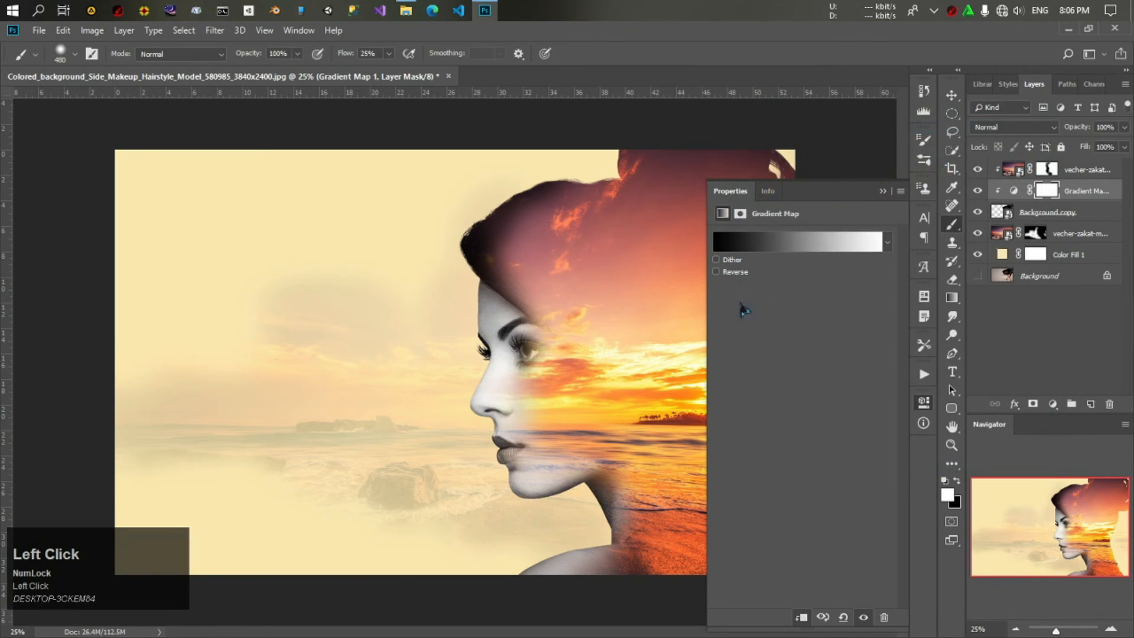
# Try reversing the Gradient Map's colours to compare the effect on the face, and restore the original direction.
pyautogui.click(716, 273)
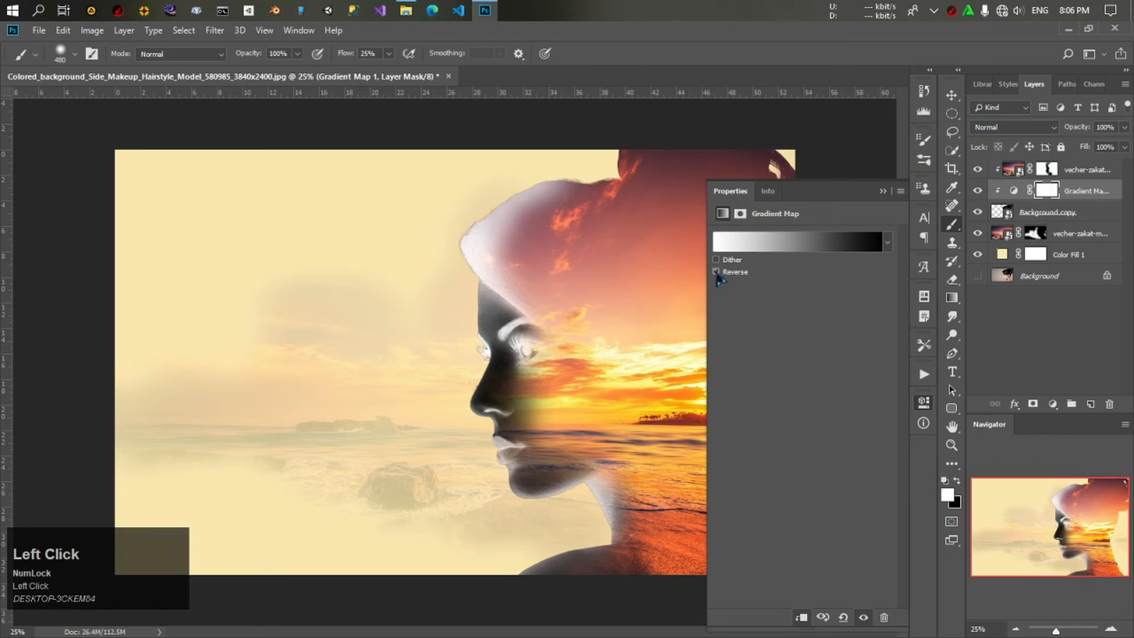
pyautogui.click(716, 272)
pyautogui.click(717, 273)
pyautogui.click(717, 272)
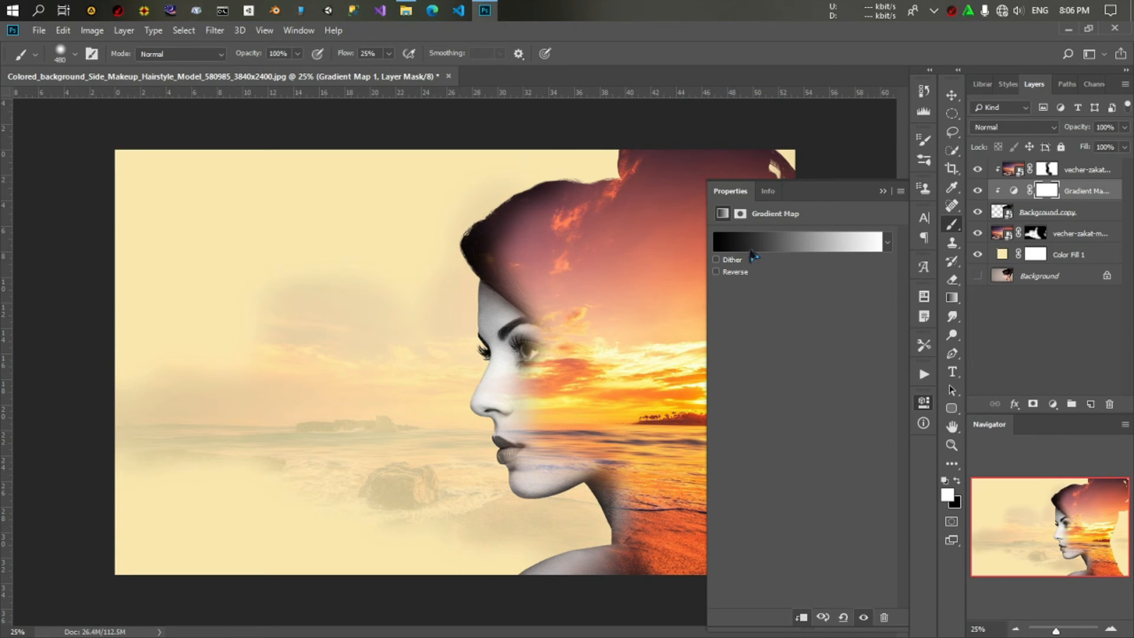
# Open the Gradient Map's gradient for editing and inspect the colour of its black stop without changing it.
pyautogui.click(777, 248)
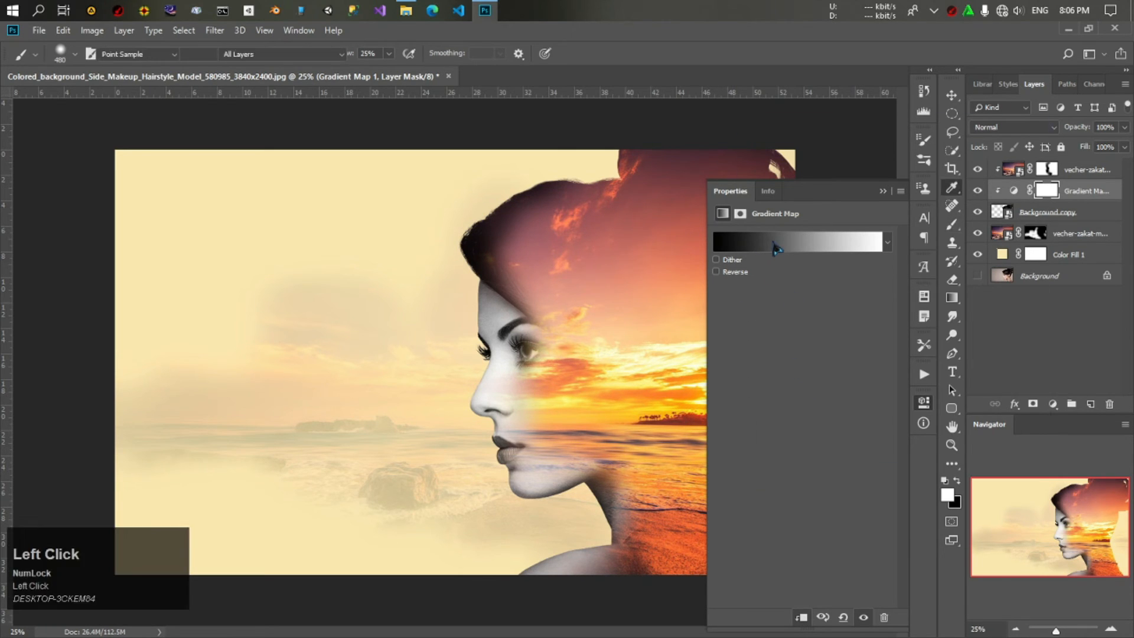
pyautogui.click(754, 375)
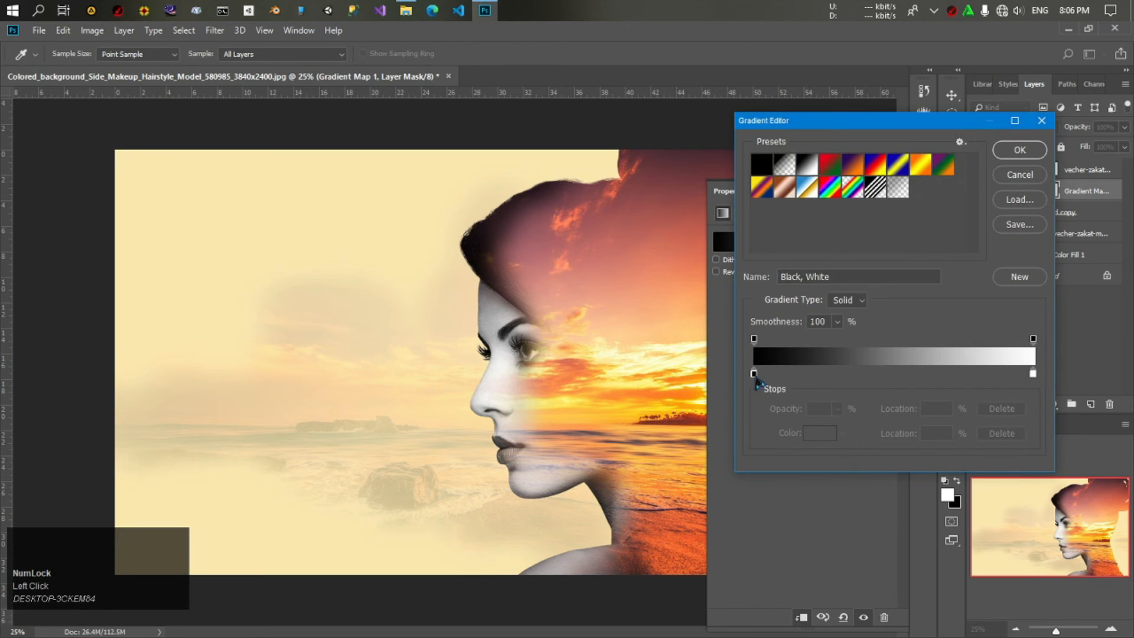
pyautogui.click(821, 436)
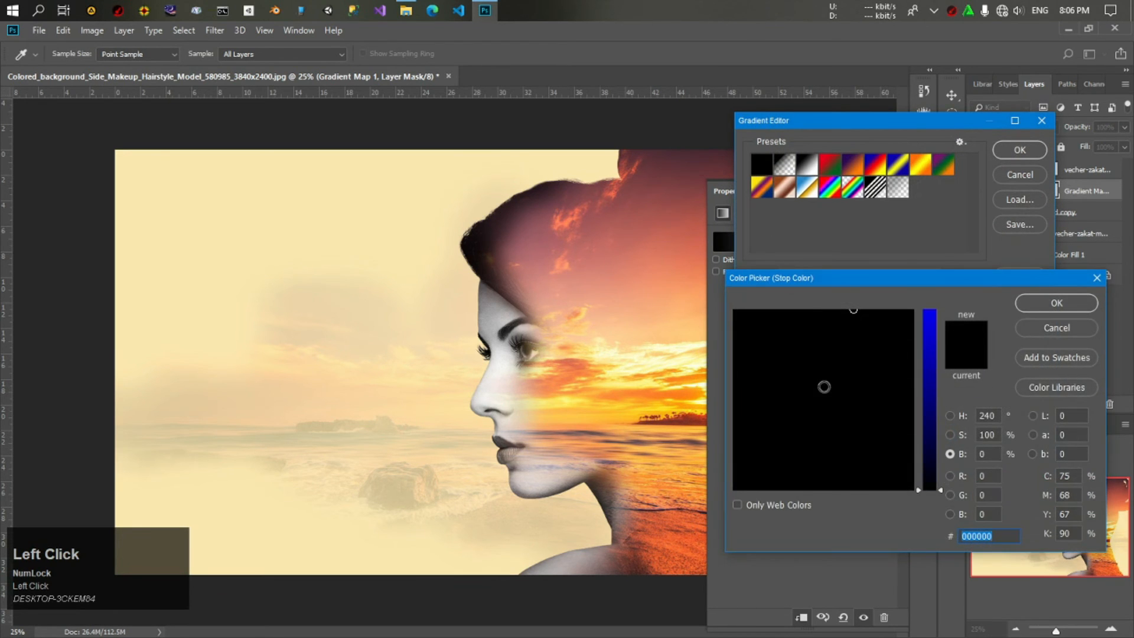
pyautogui.click(1044, 333)
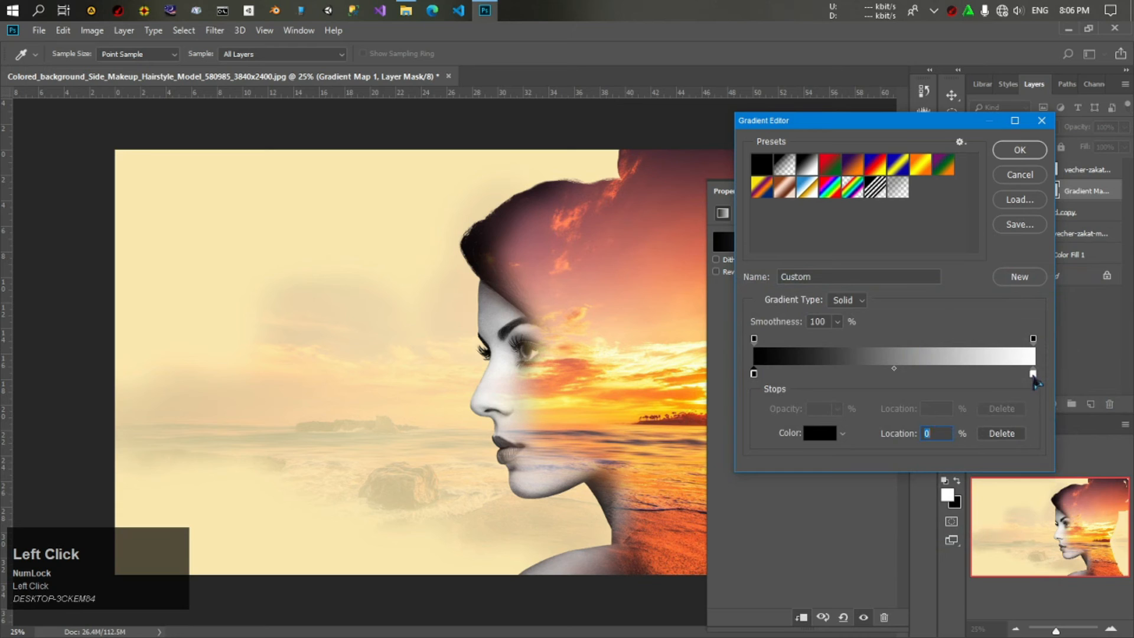
# Change the gradient's white colour stop to pale yellow fdffe6, accept the gradient, and collapse the adjustment's properties.
pyautogui.click(1032, 373)
pyautogui.click(814, 436)
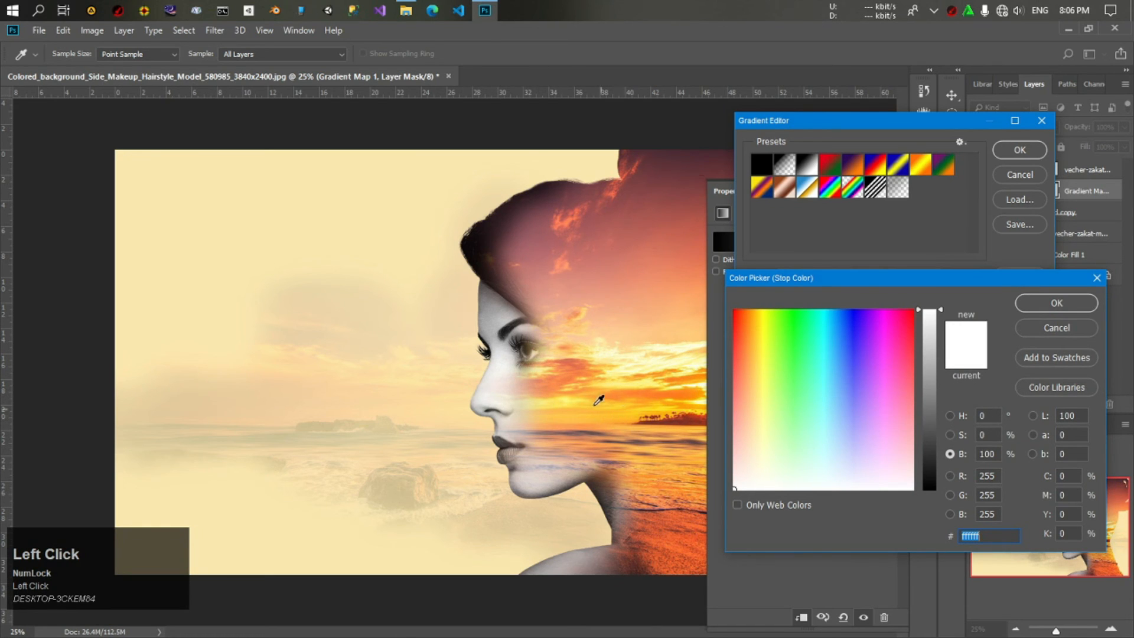
pyautogui.click(756, 483)
pyautogui.moveTo(756, 482); pyautogui.dragTo(766, 471)
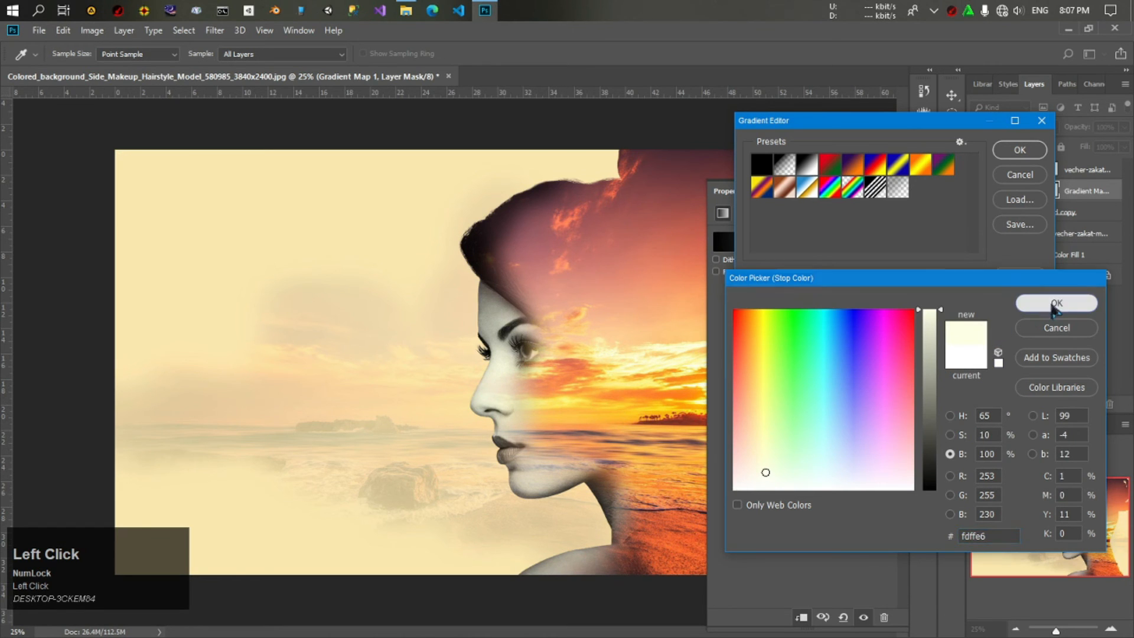
pyautogui.click(1056, 303)
pyautogui.click(1020, 150)
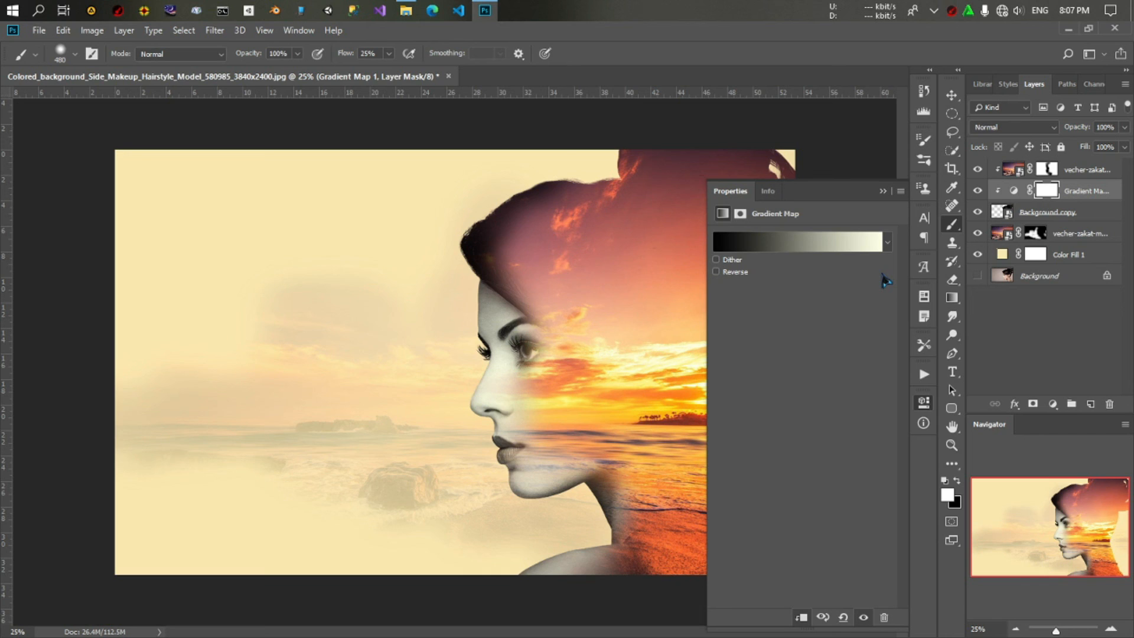
pyautogui.scroll(1, 886, 281)
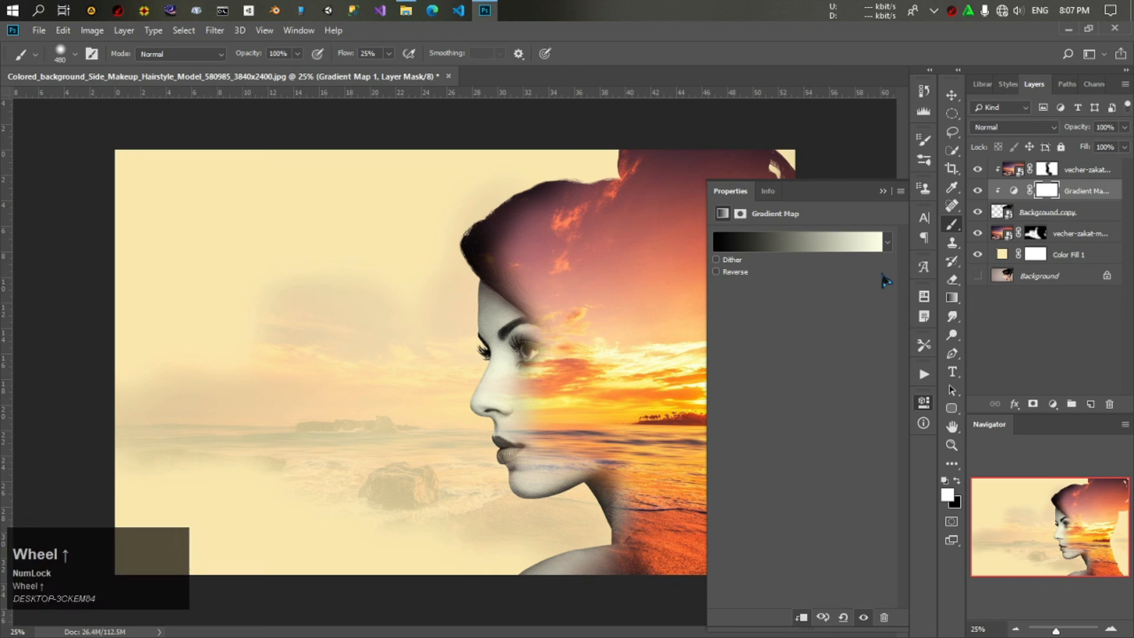
pyautogui.click(883, 191)
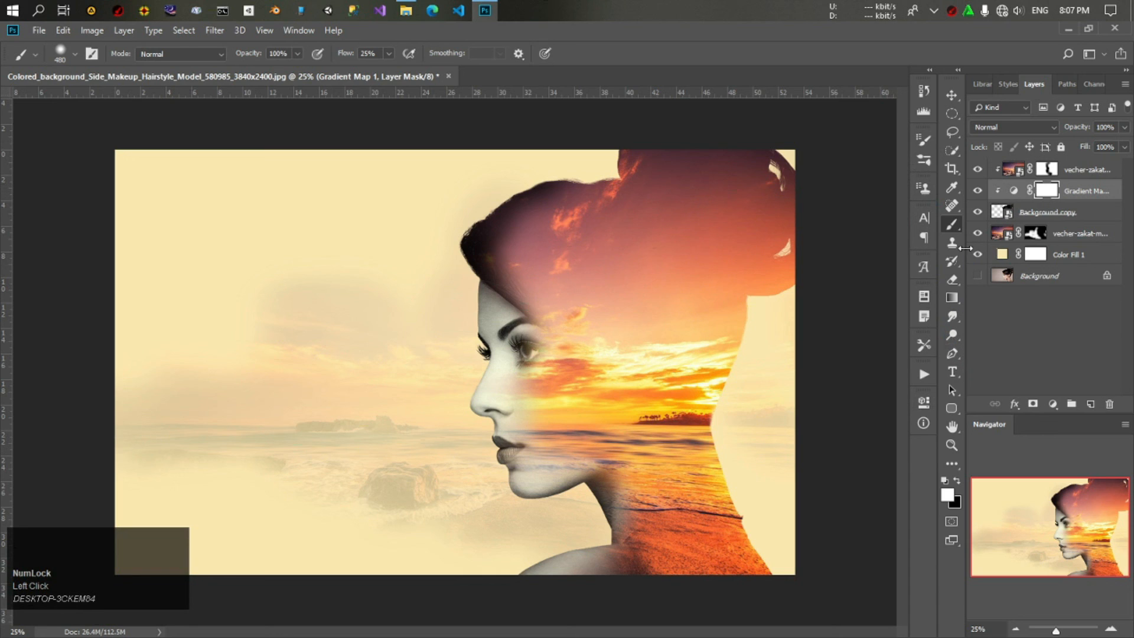
pyautogui.click(1057, 325)
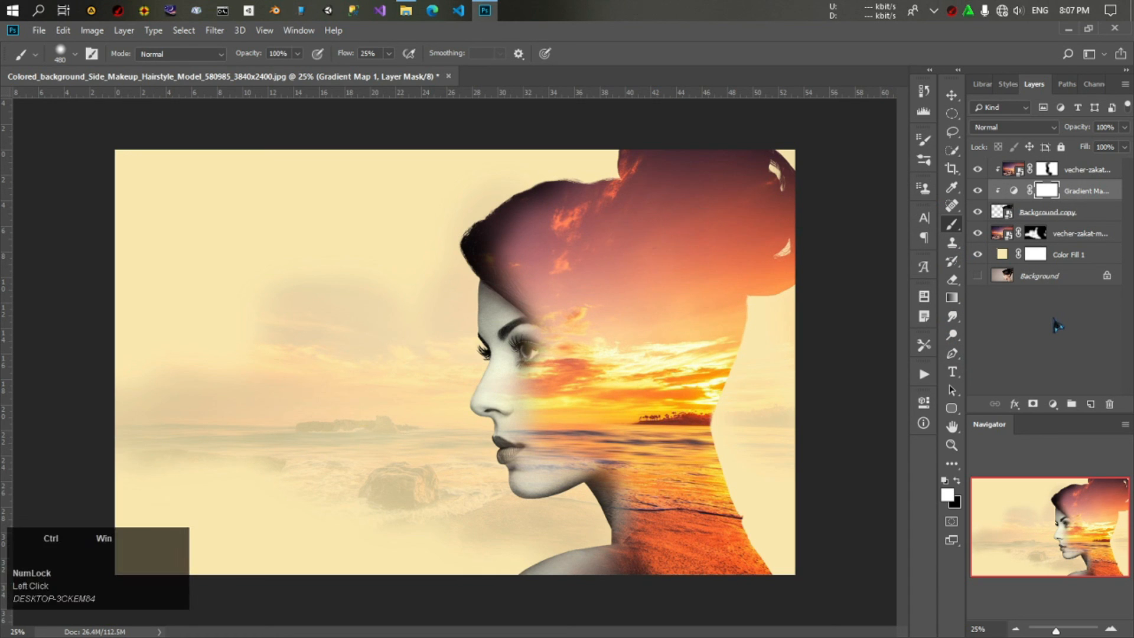